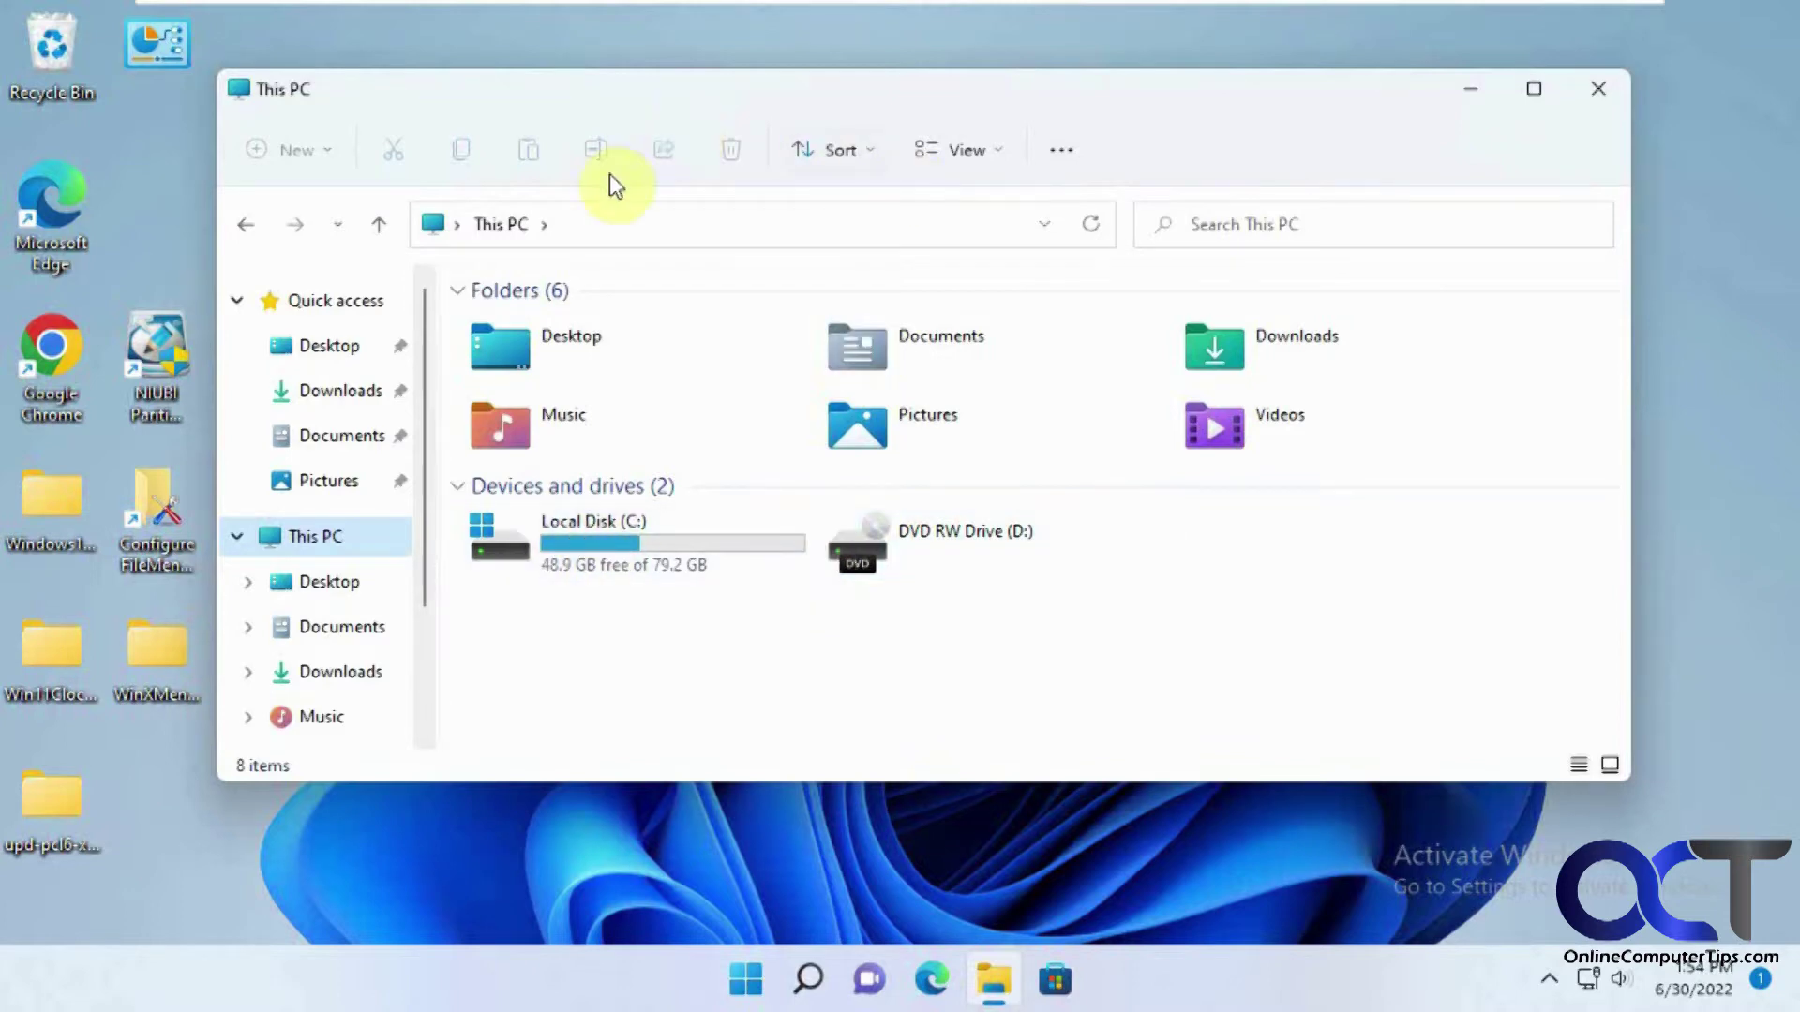
- Launch NIUBI Partition Editor from its desktop icon and approve the User Account Control prompt
mouse_move(701, 574)
left_click_drag(810, 108, 839, 105)
left_click(152, 354)
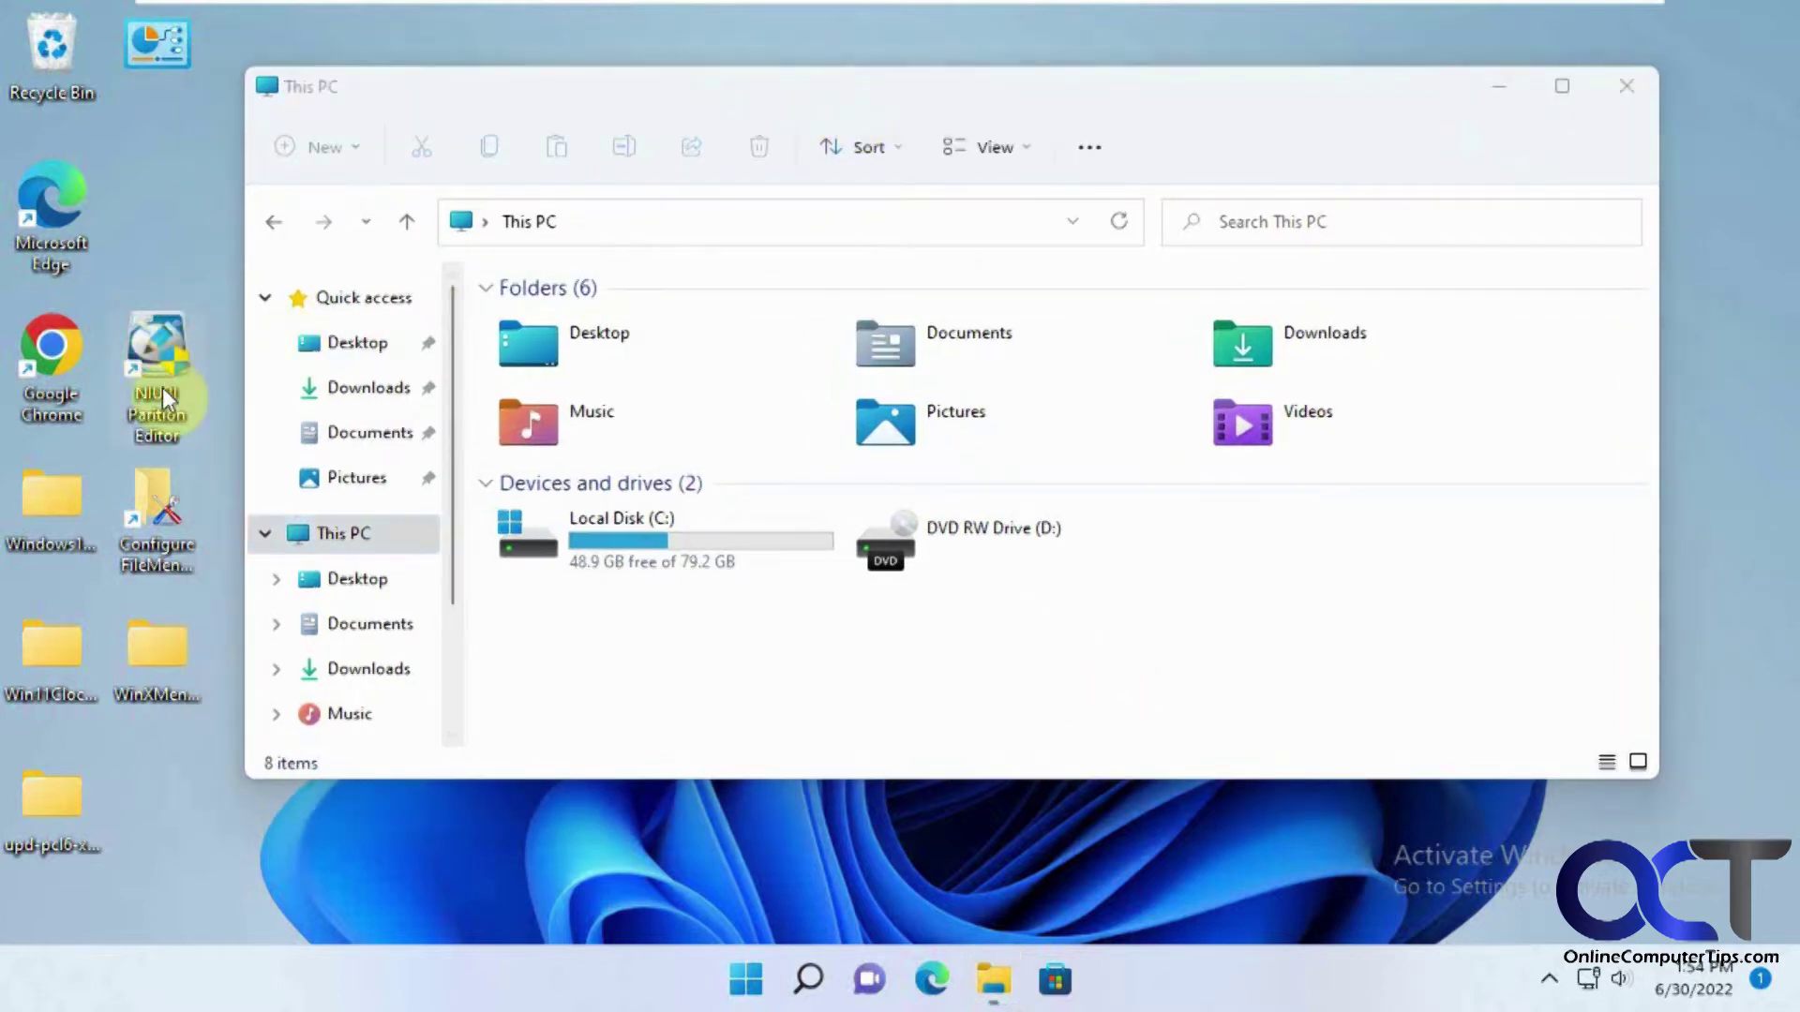
double_click(161, 388)
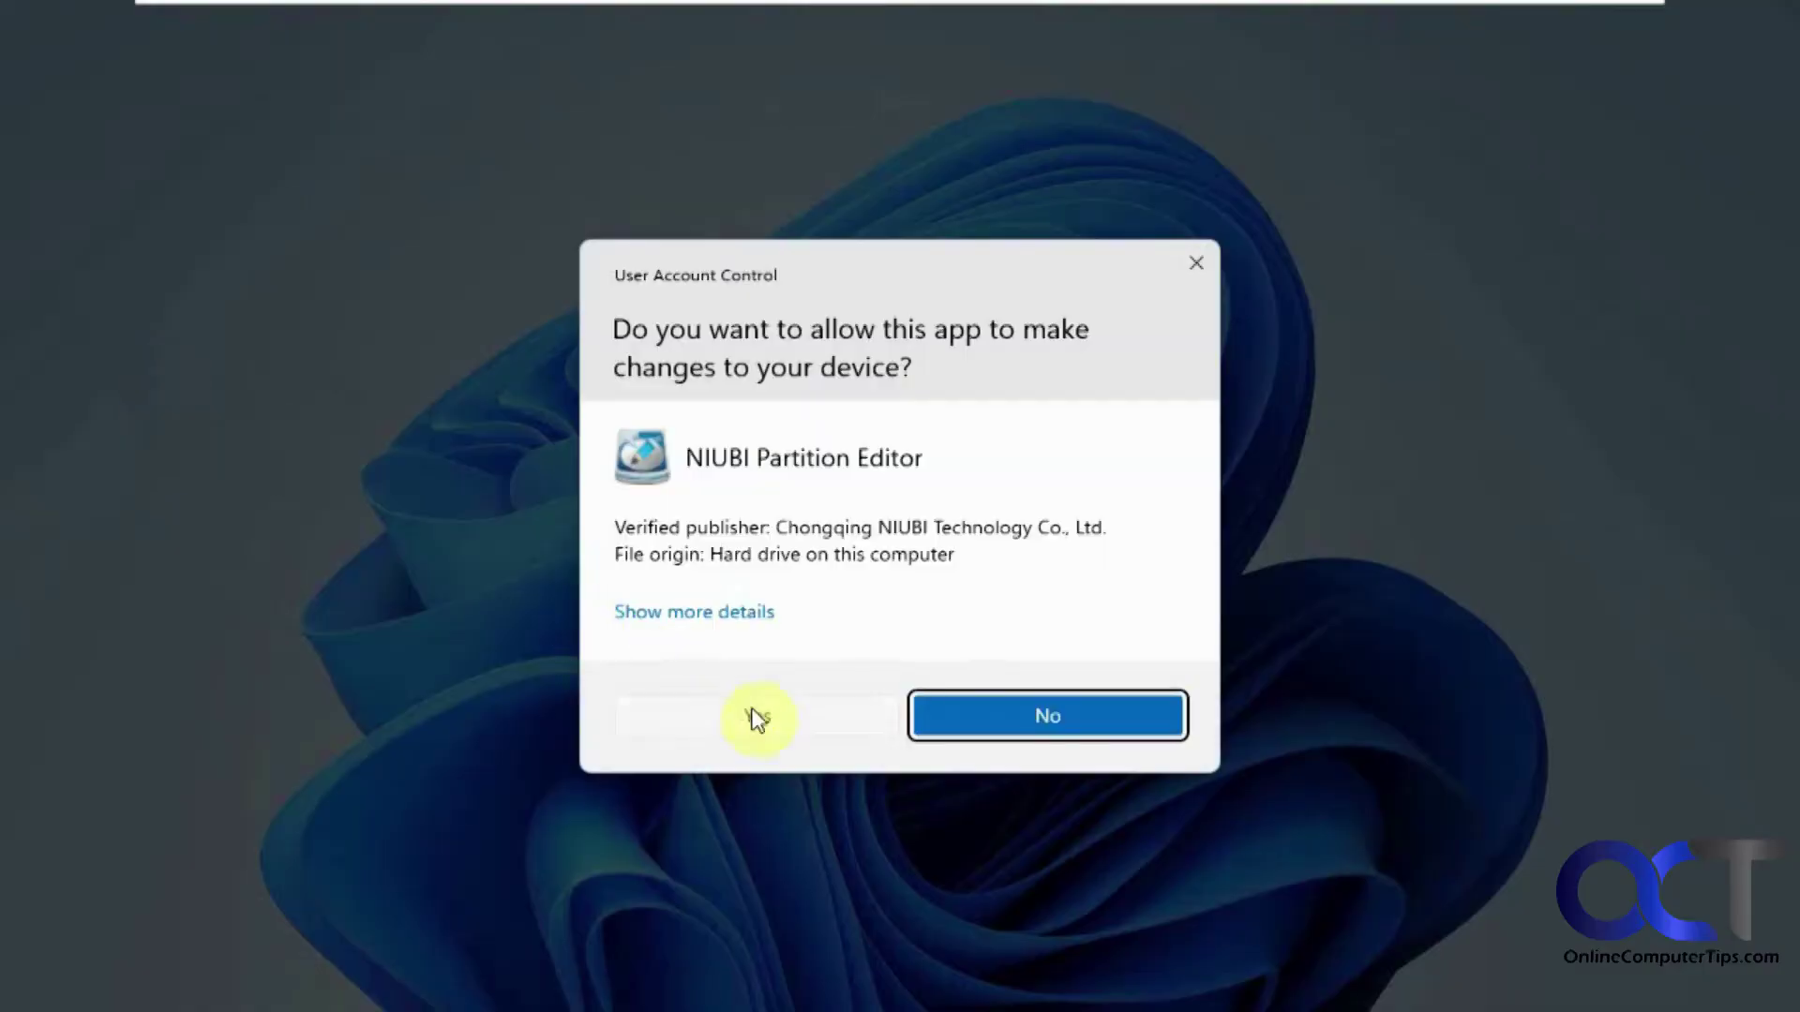
left_click(756, 717)
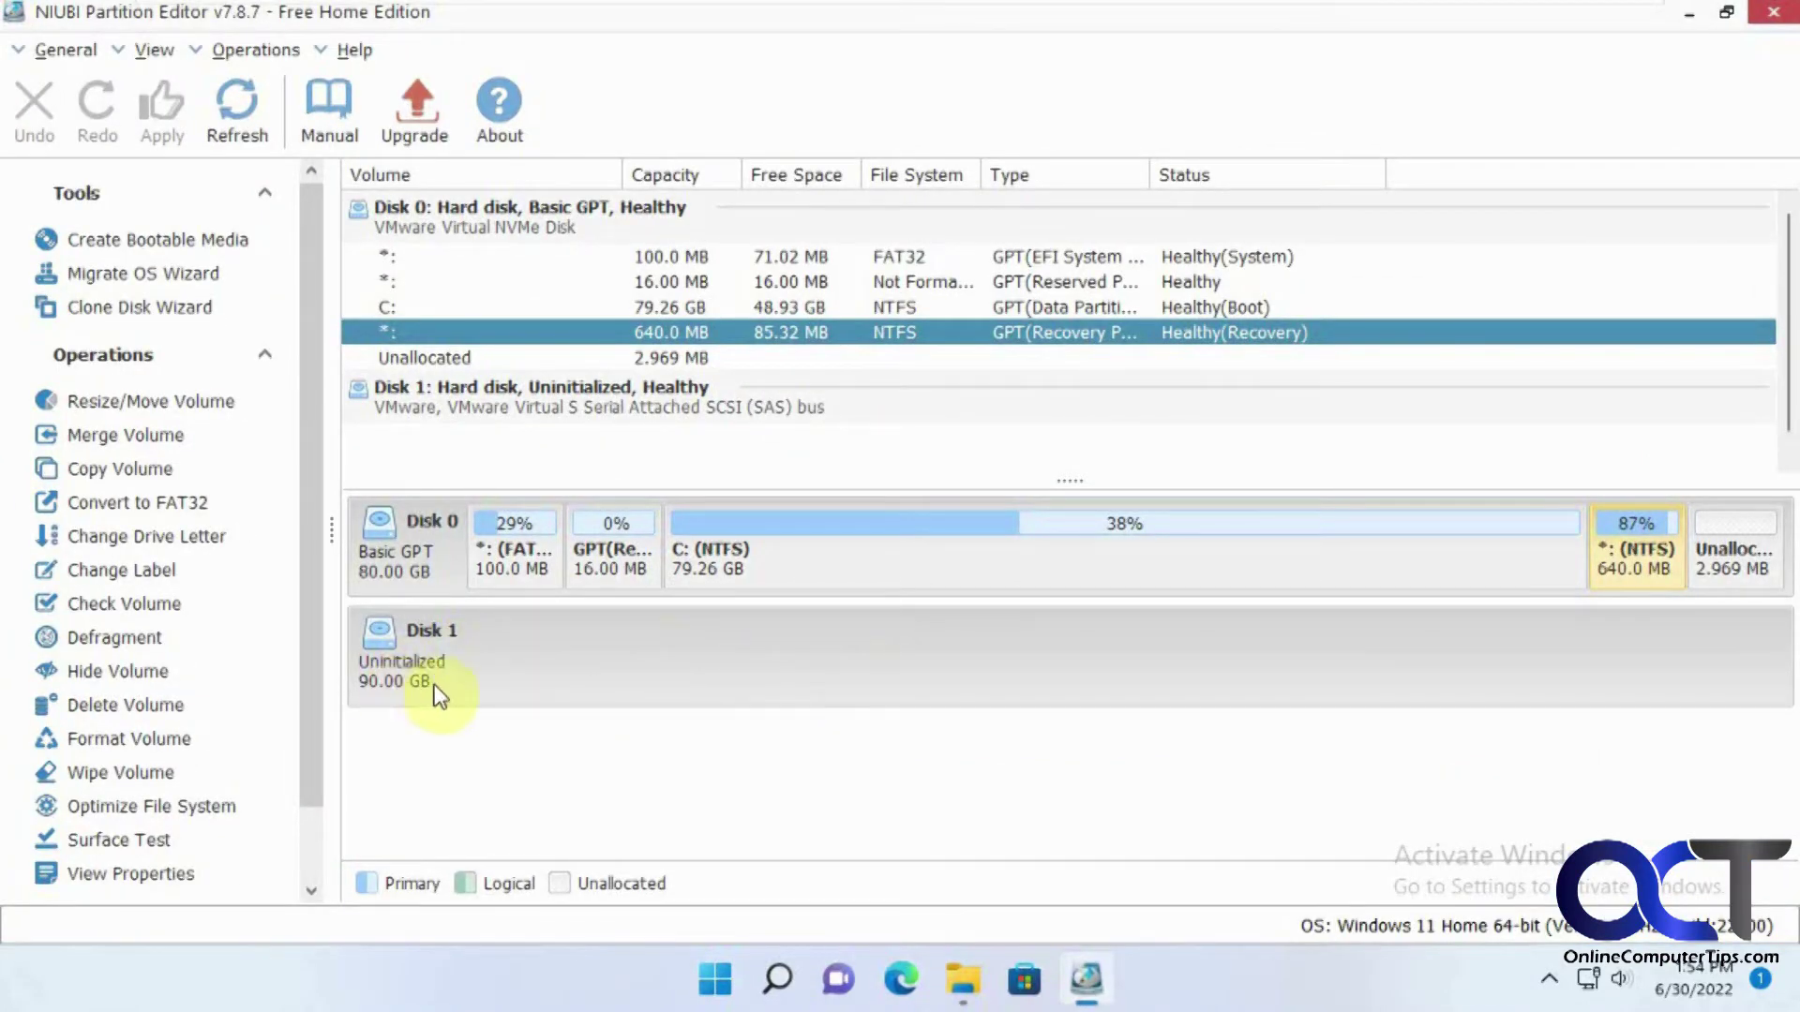
- Initialize the 90.00 GB Disk 1 with the GPT partitioning scheme
right_click(514, 649)
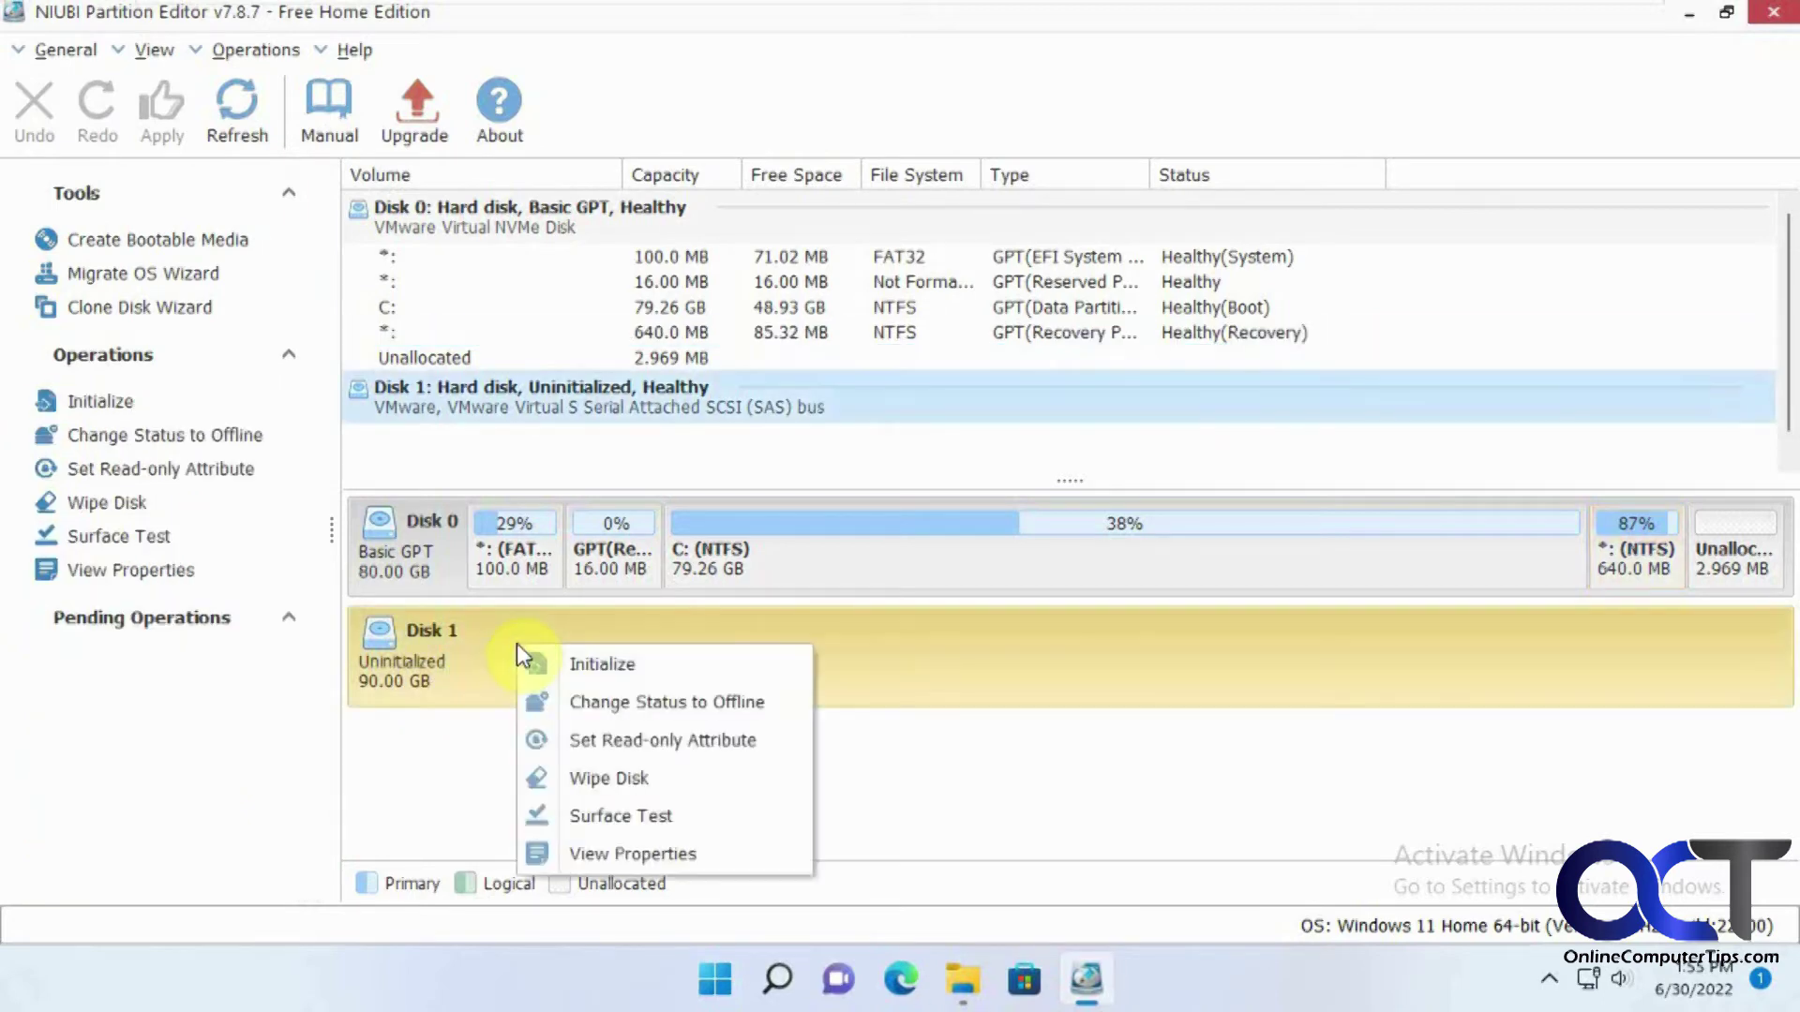
left_click(551, 665)
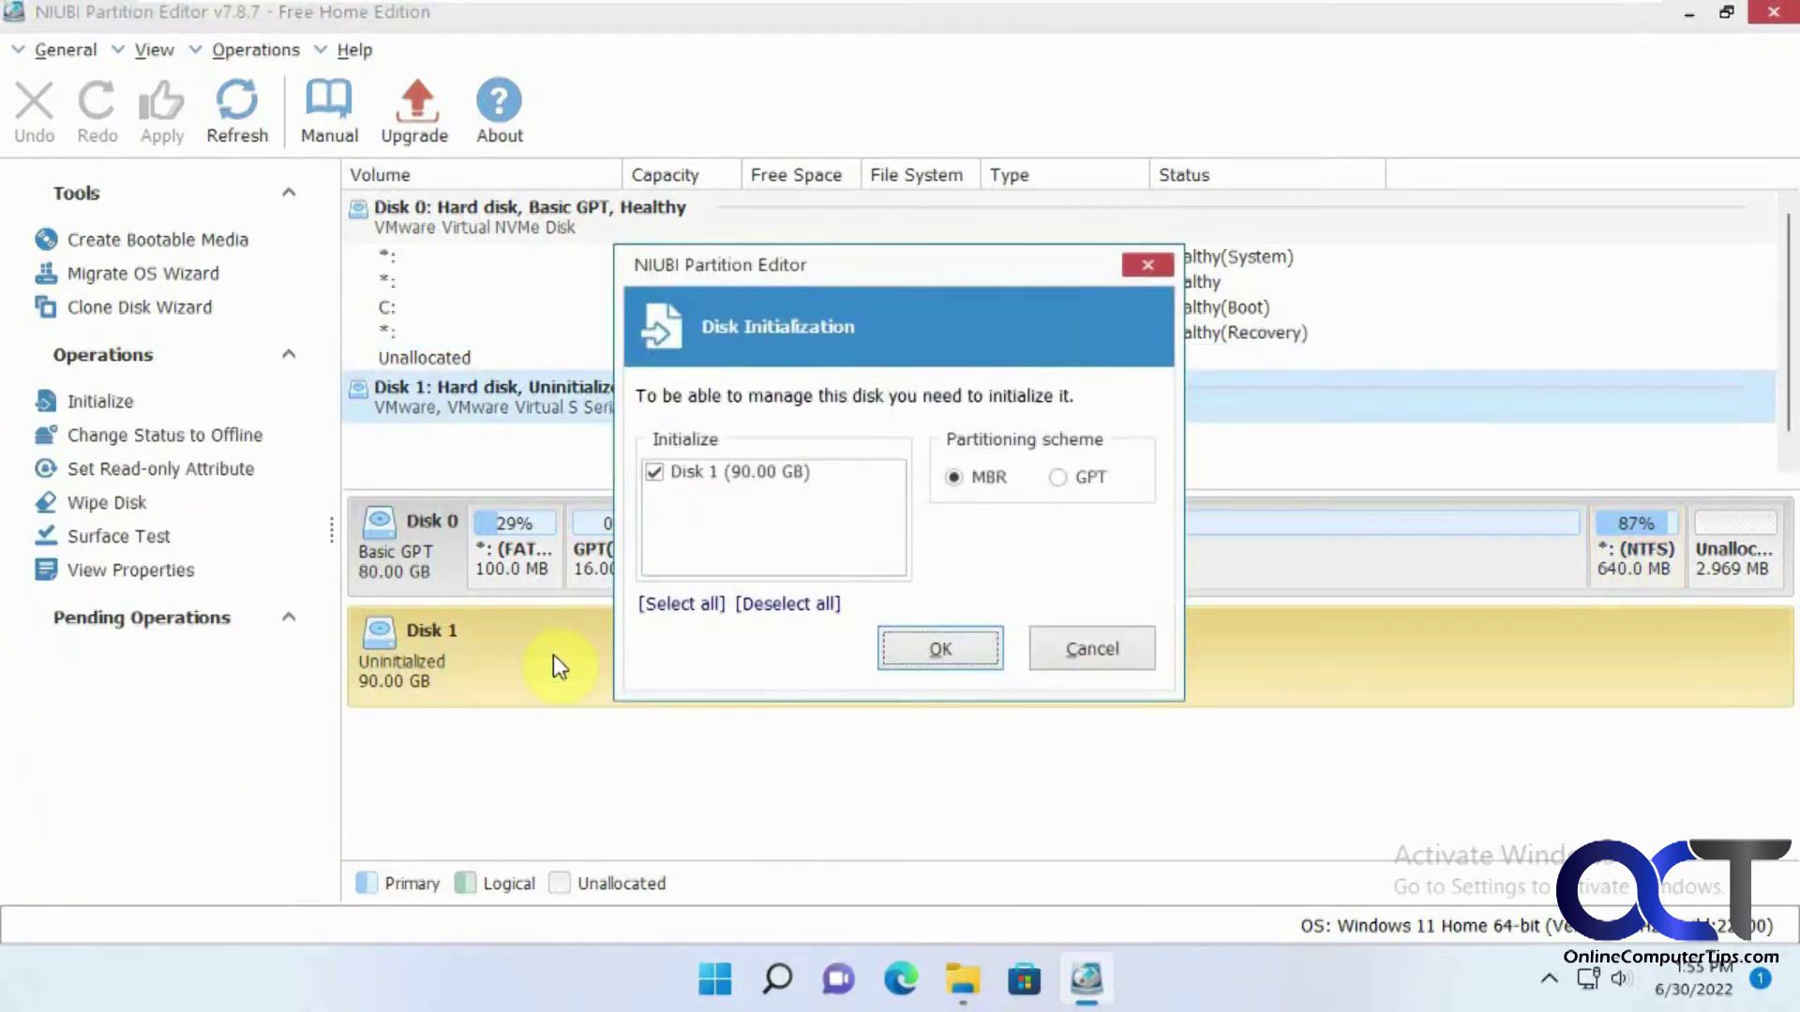
left_click(1056, 476)
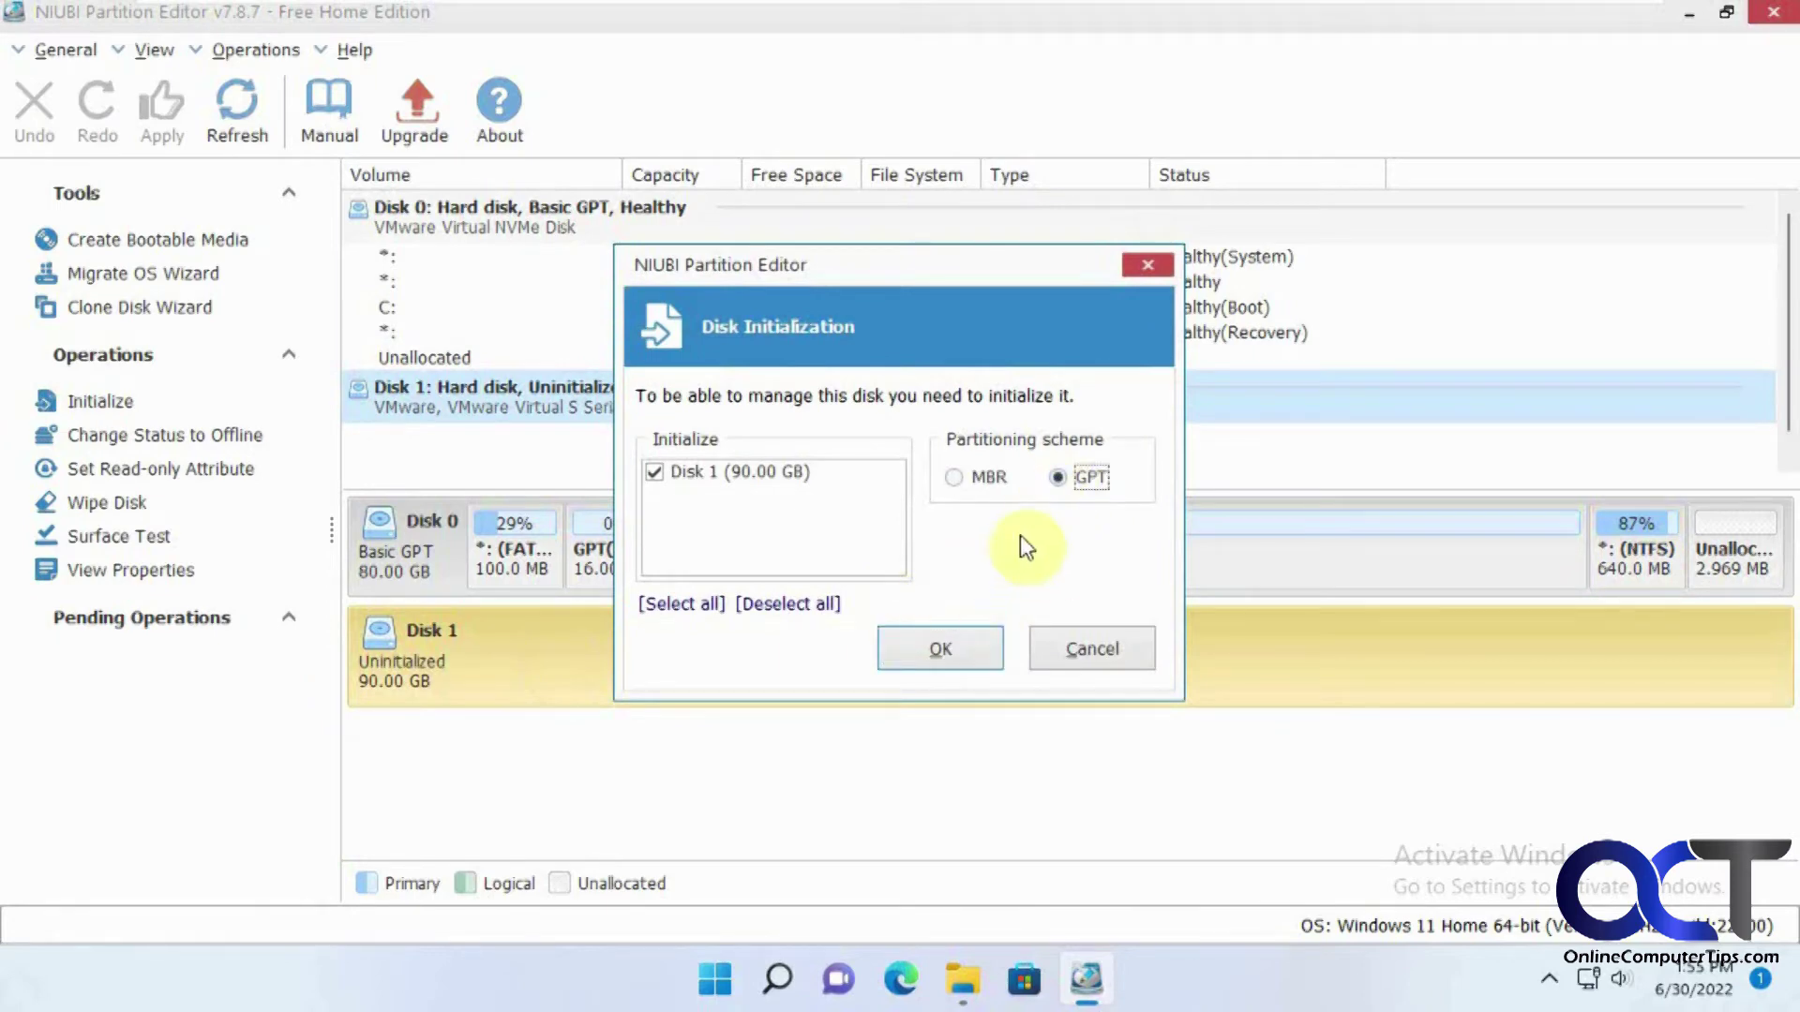
left_click(926, 649)
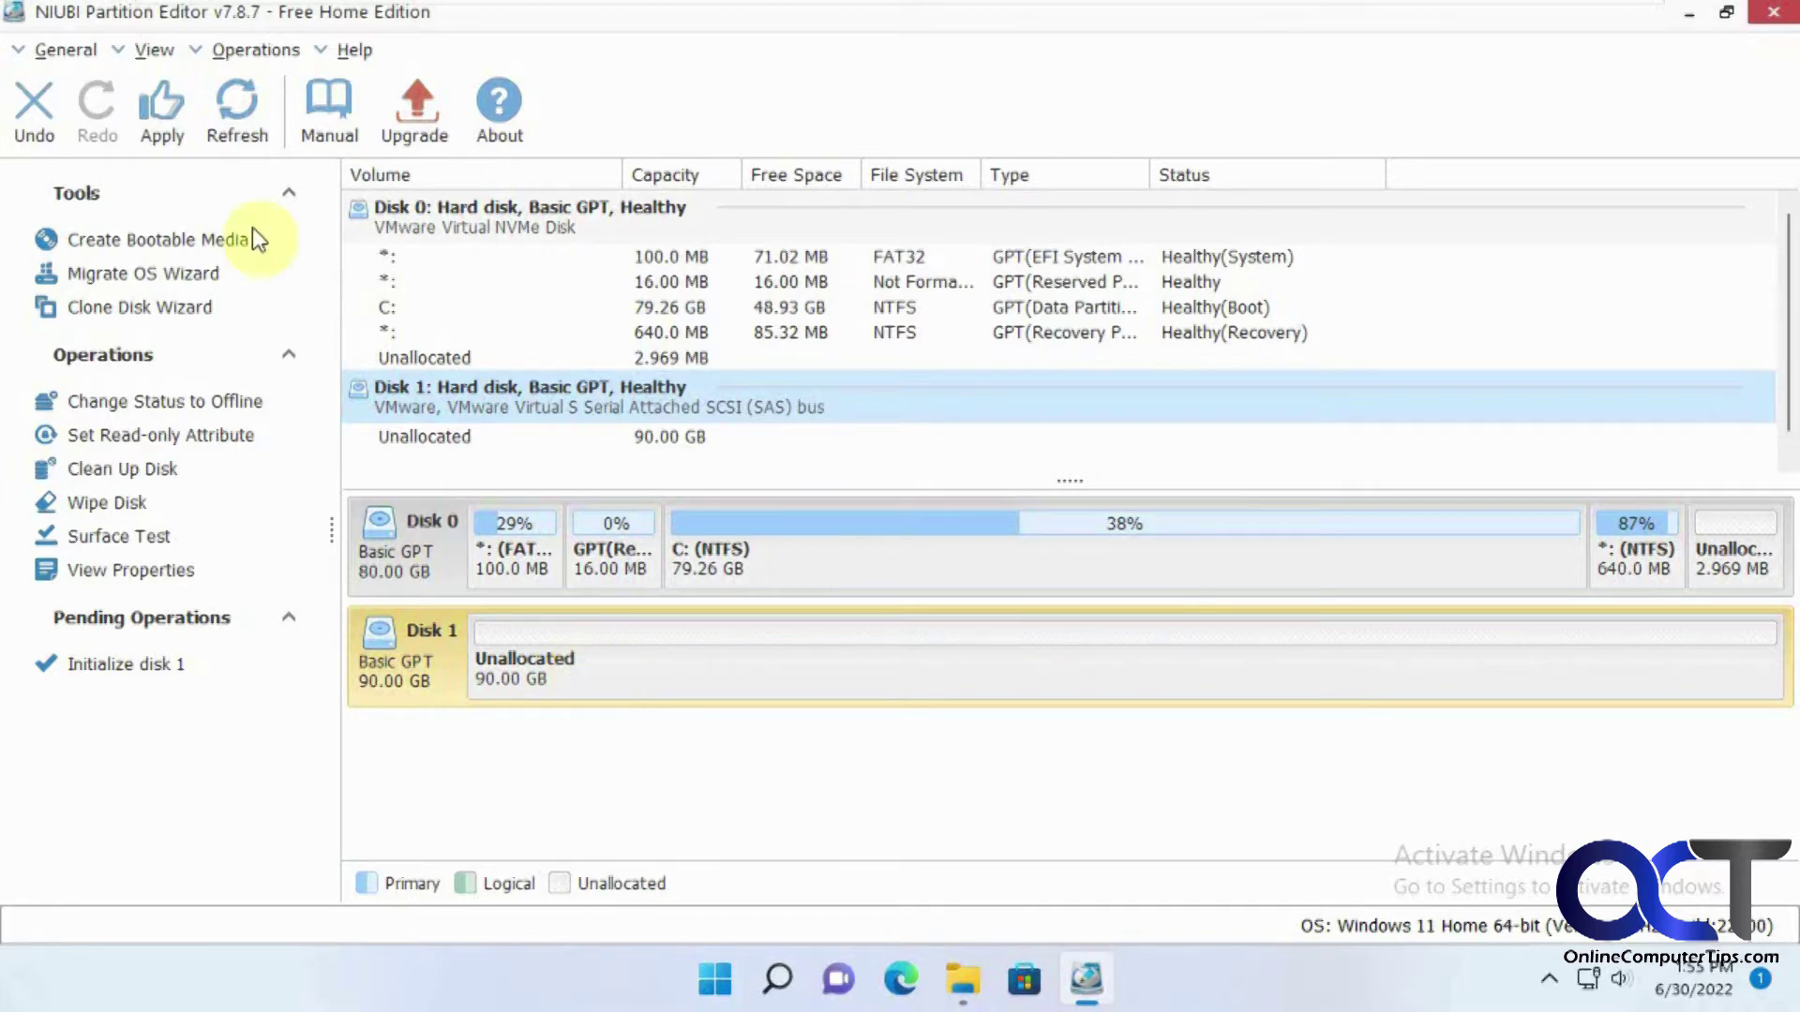
- Apply the pending Disk 1 initialization, then briefly open and close File Explorer
left_click(163, 112)
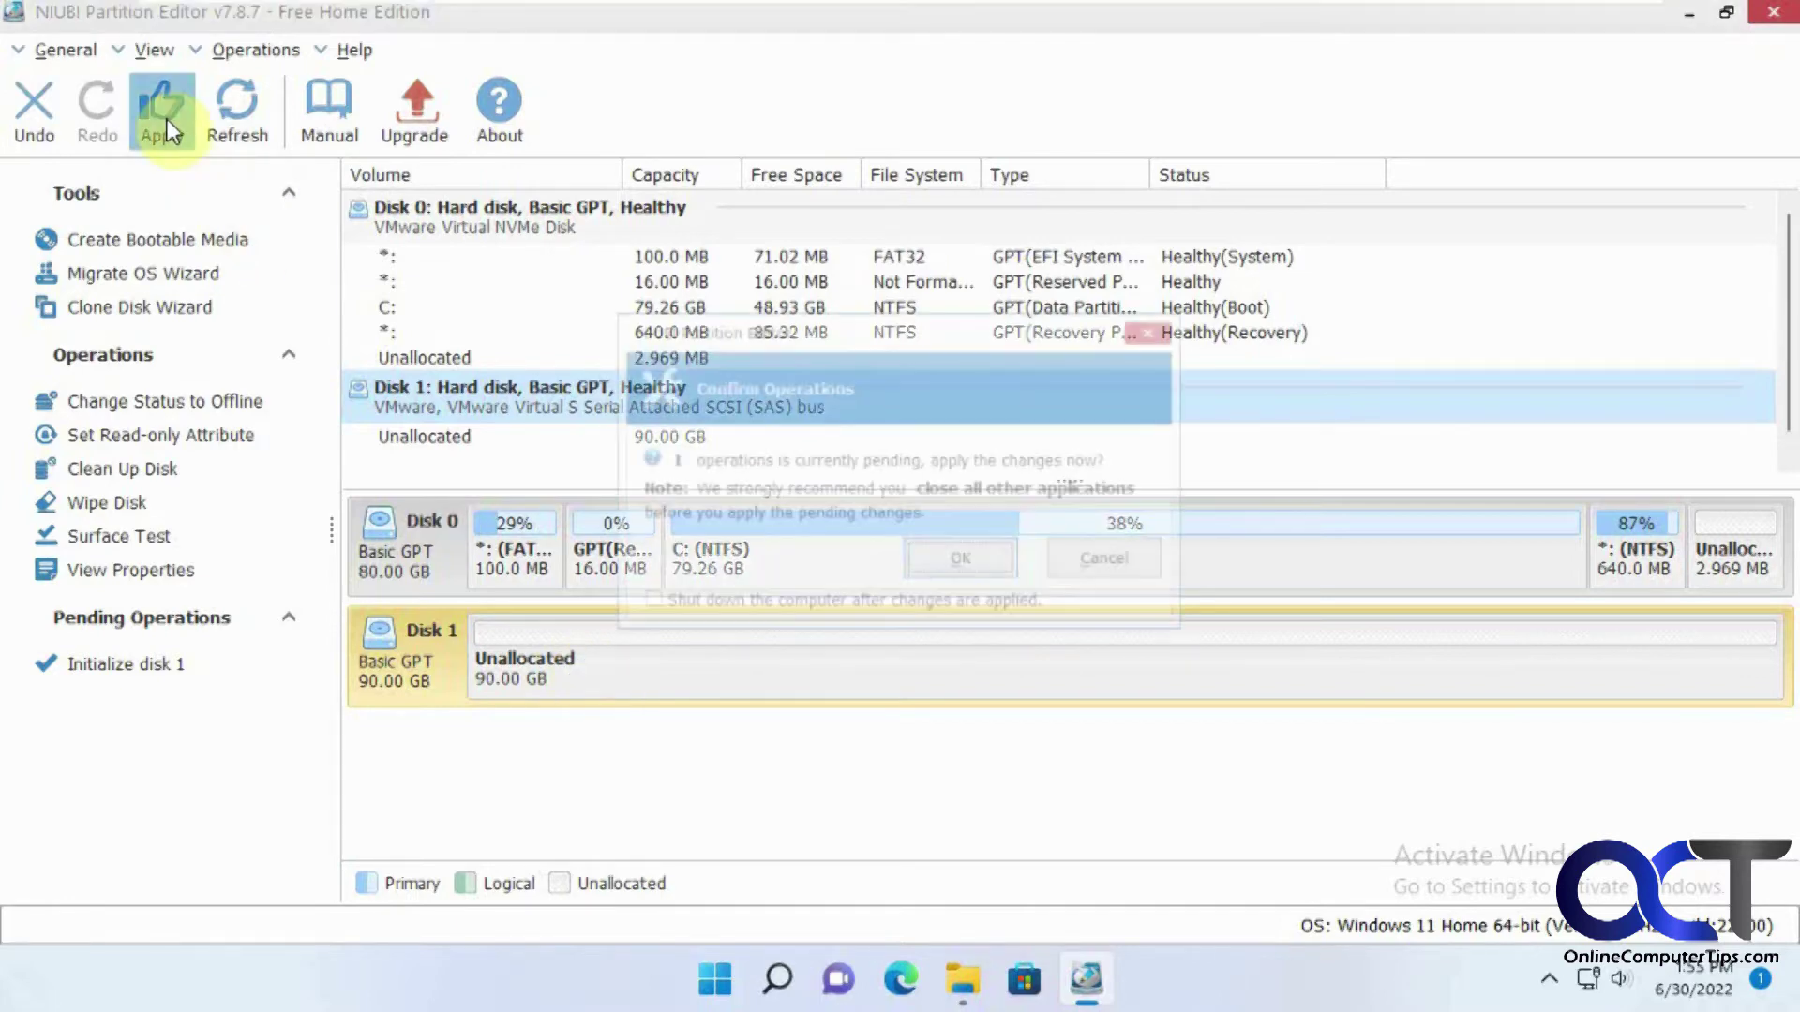
left_click(966, 564)
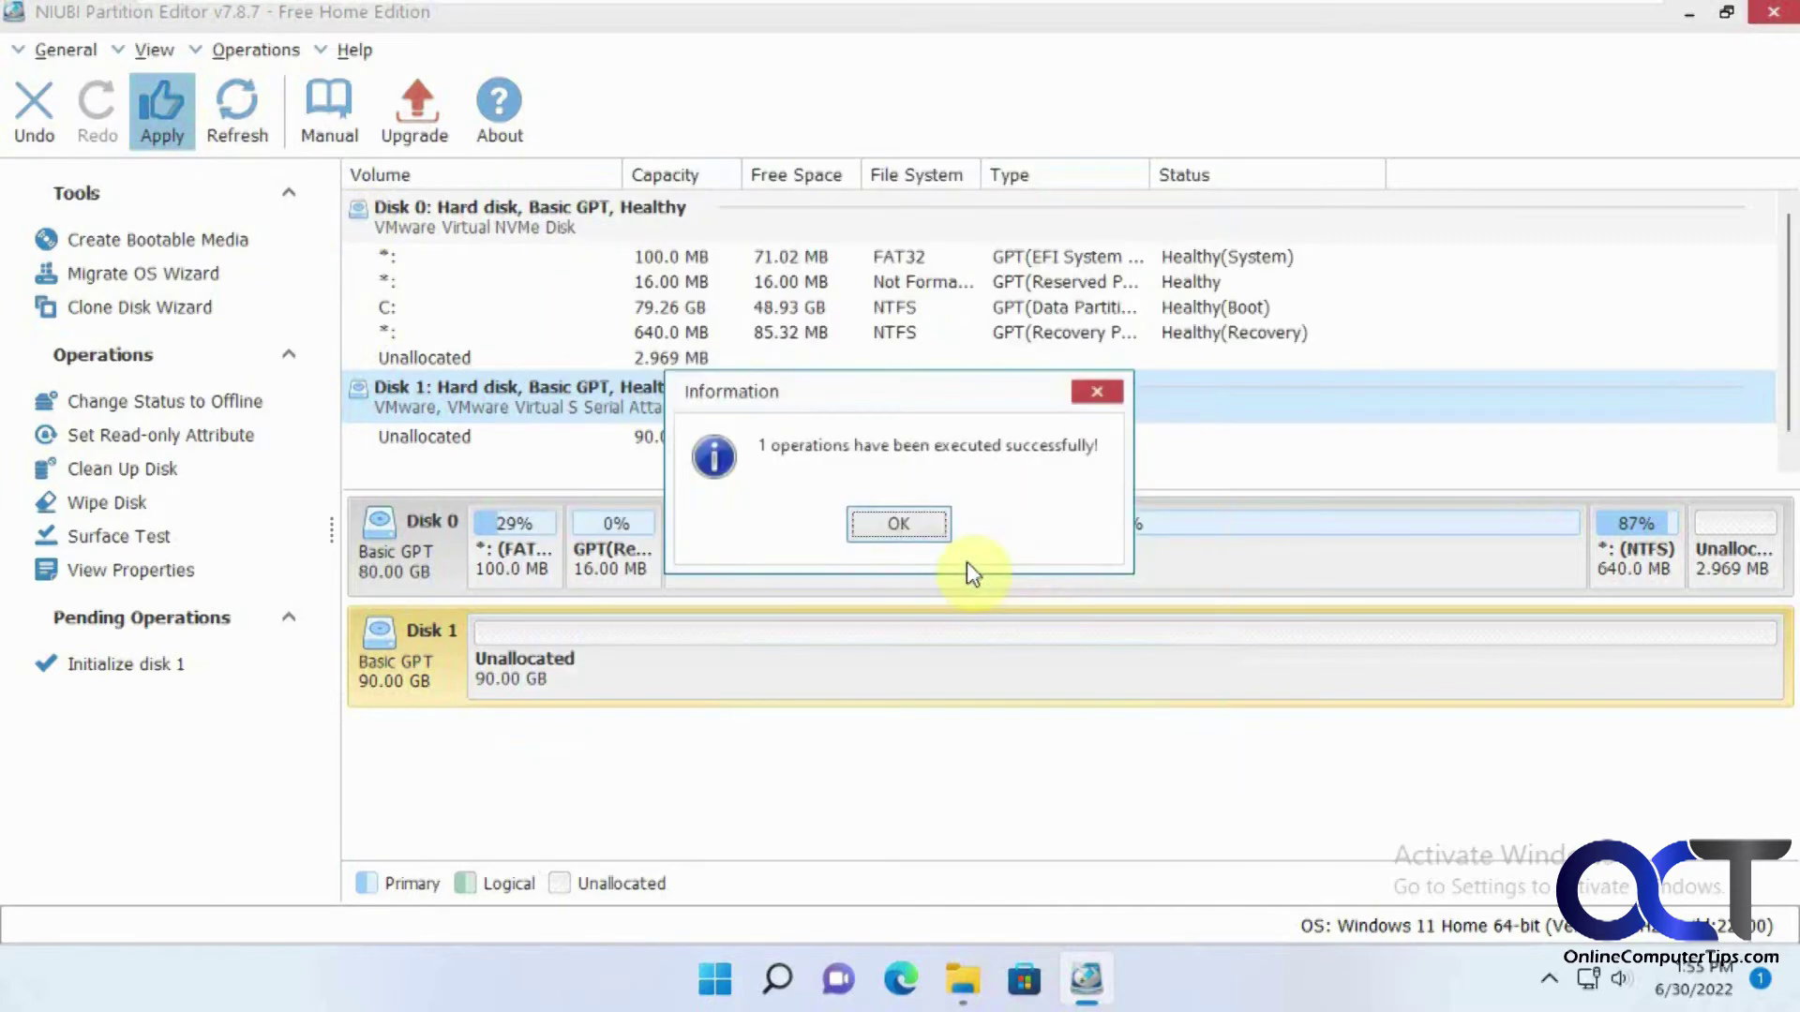
left_click(900, 525)
left_click(962, 979)
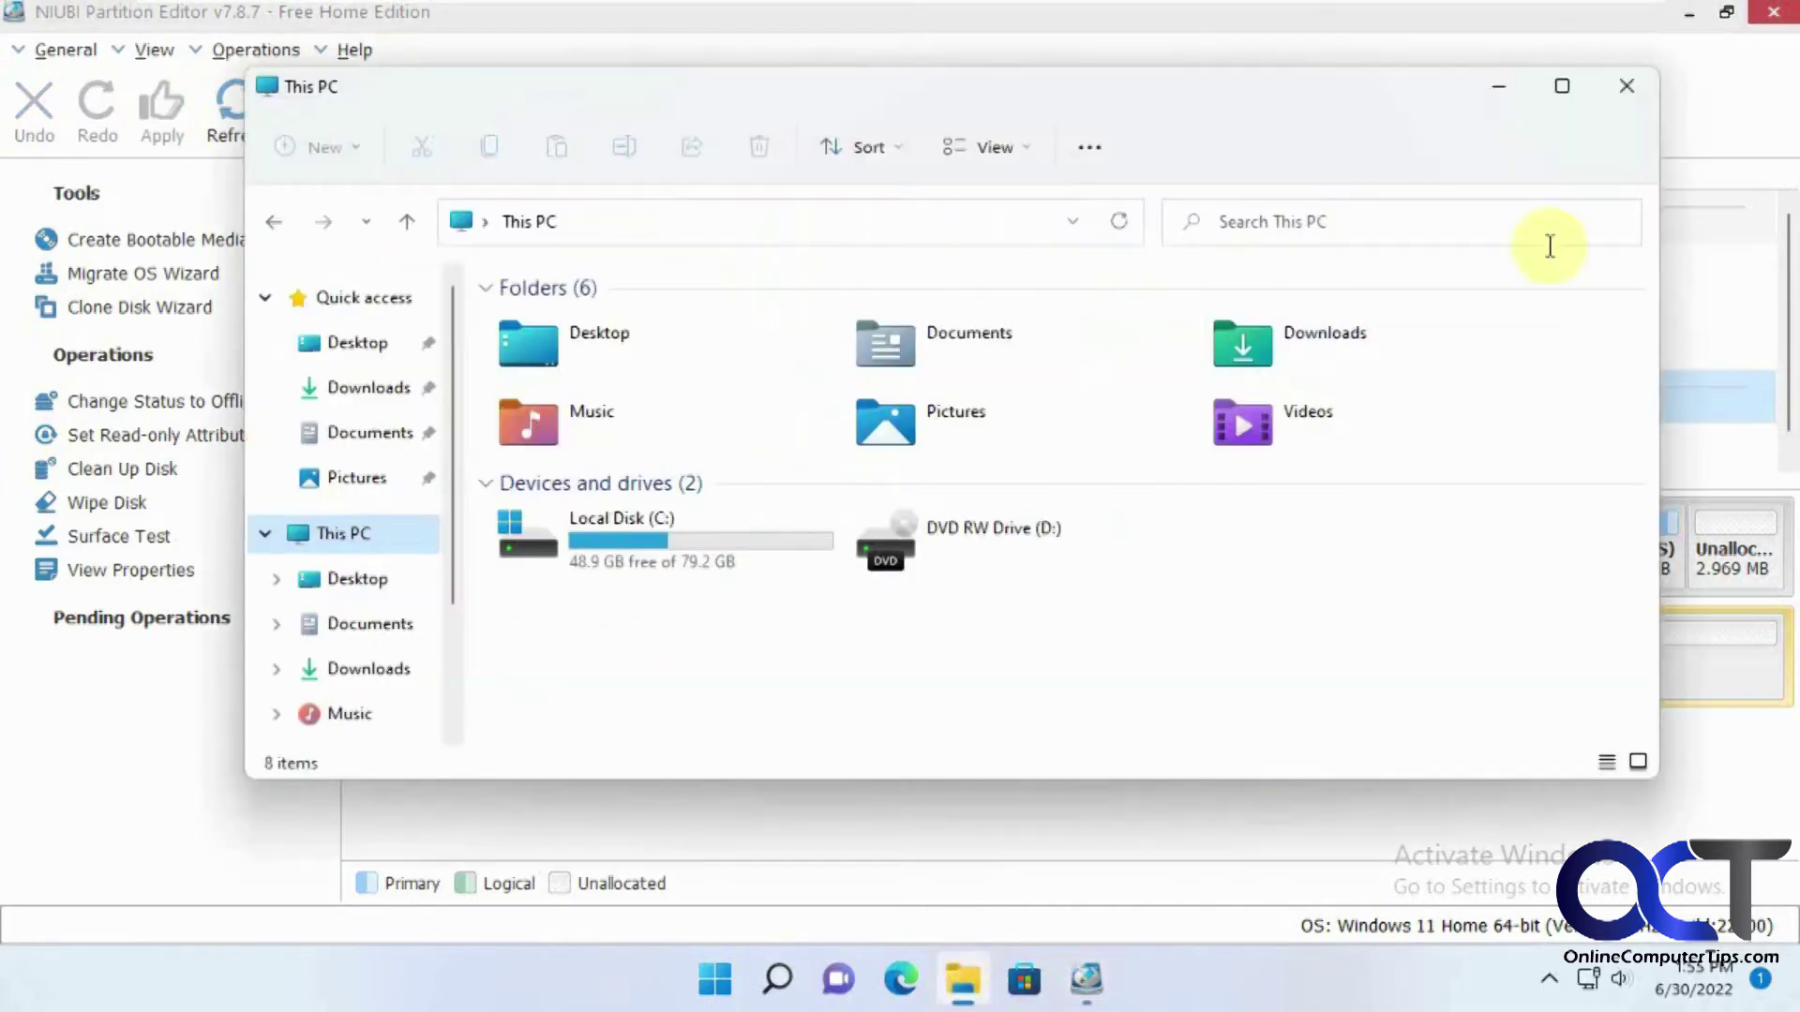
left_click(1627, 85)
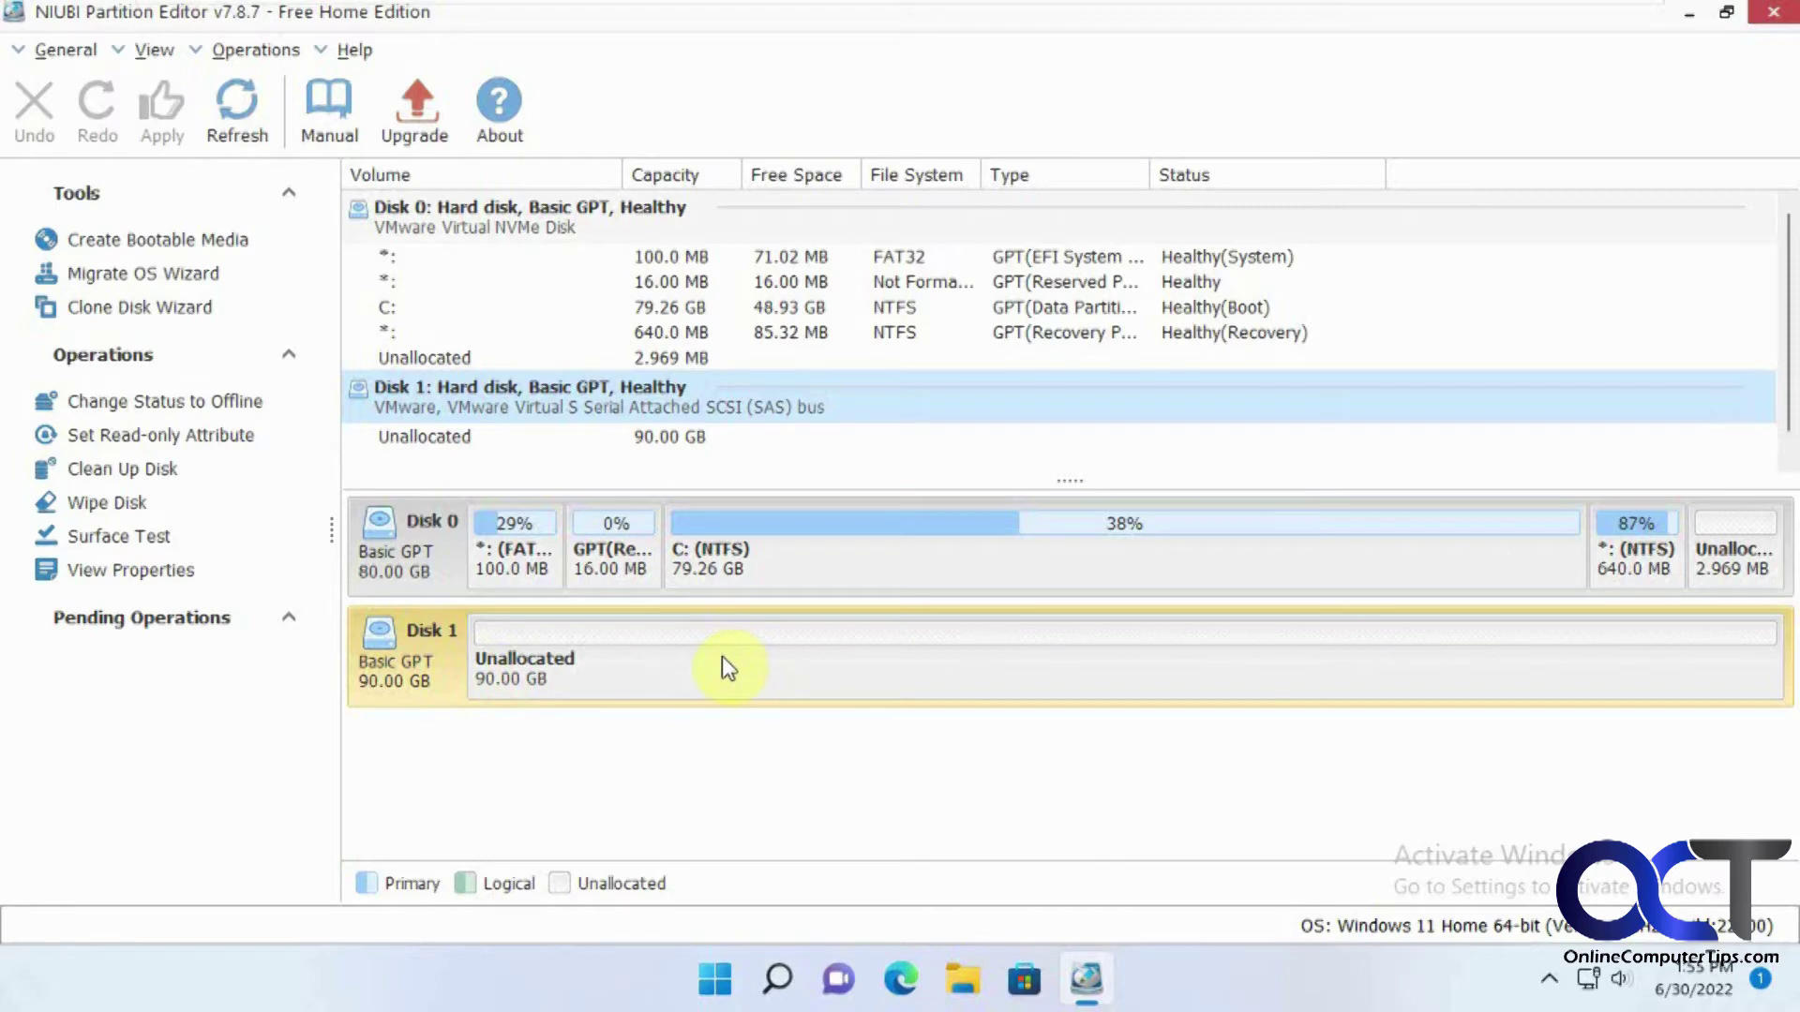
- Copy volume C: into Disk 1's unallocated space as E:, extended to the full 90.00 GB
left_click(787, 553)
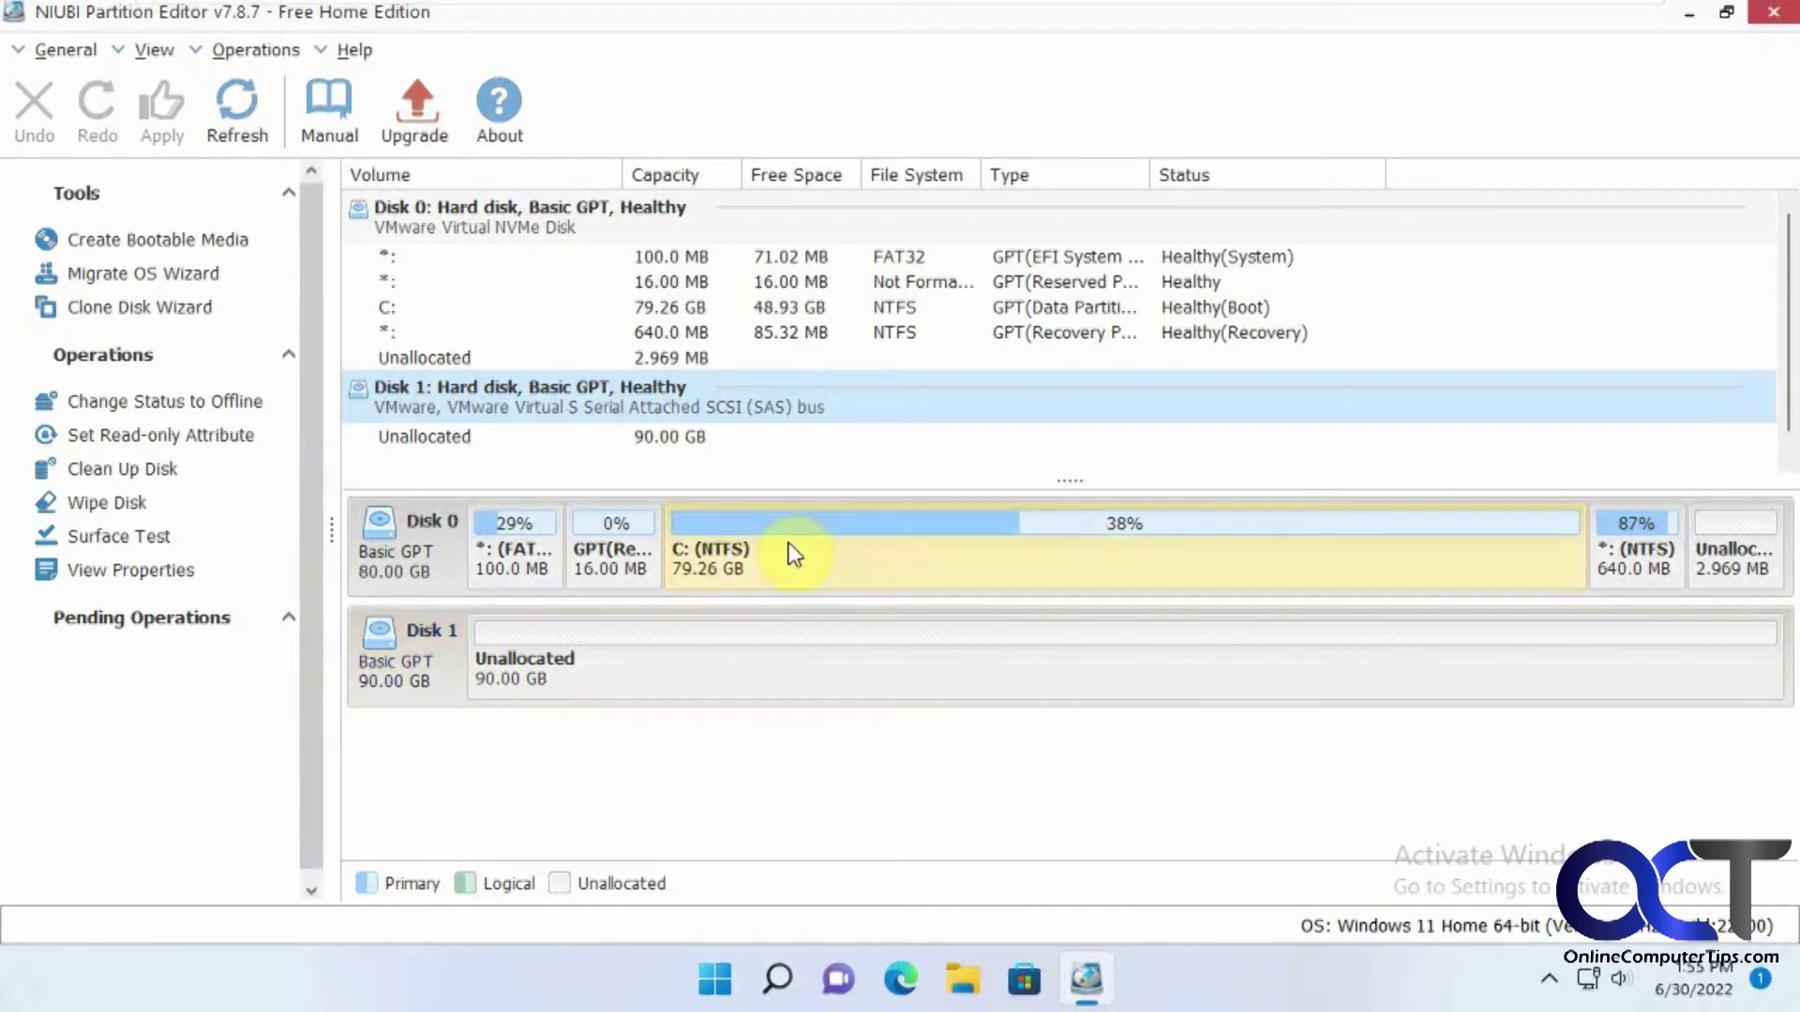
right_click(793, 554)
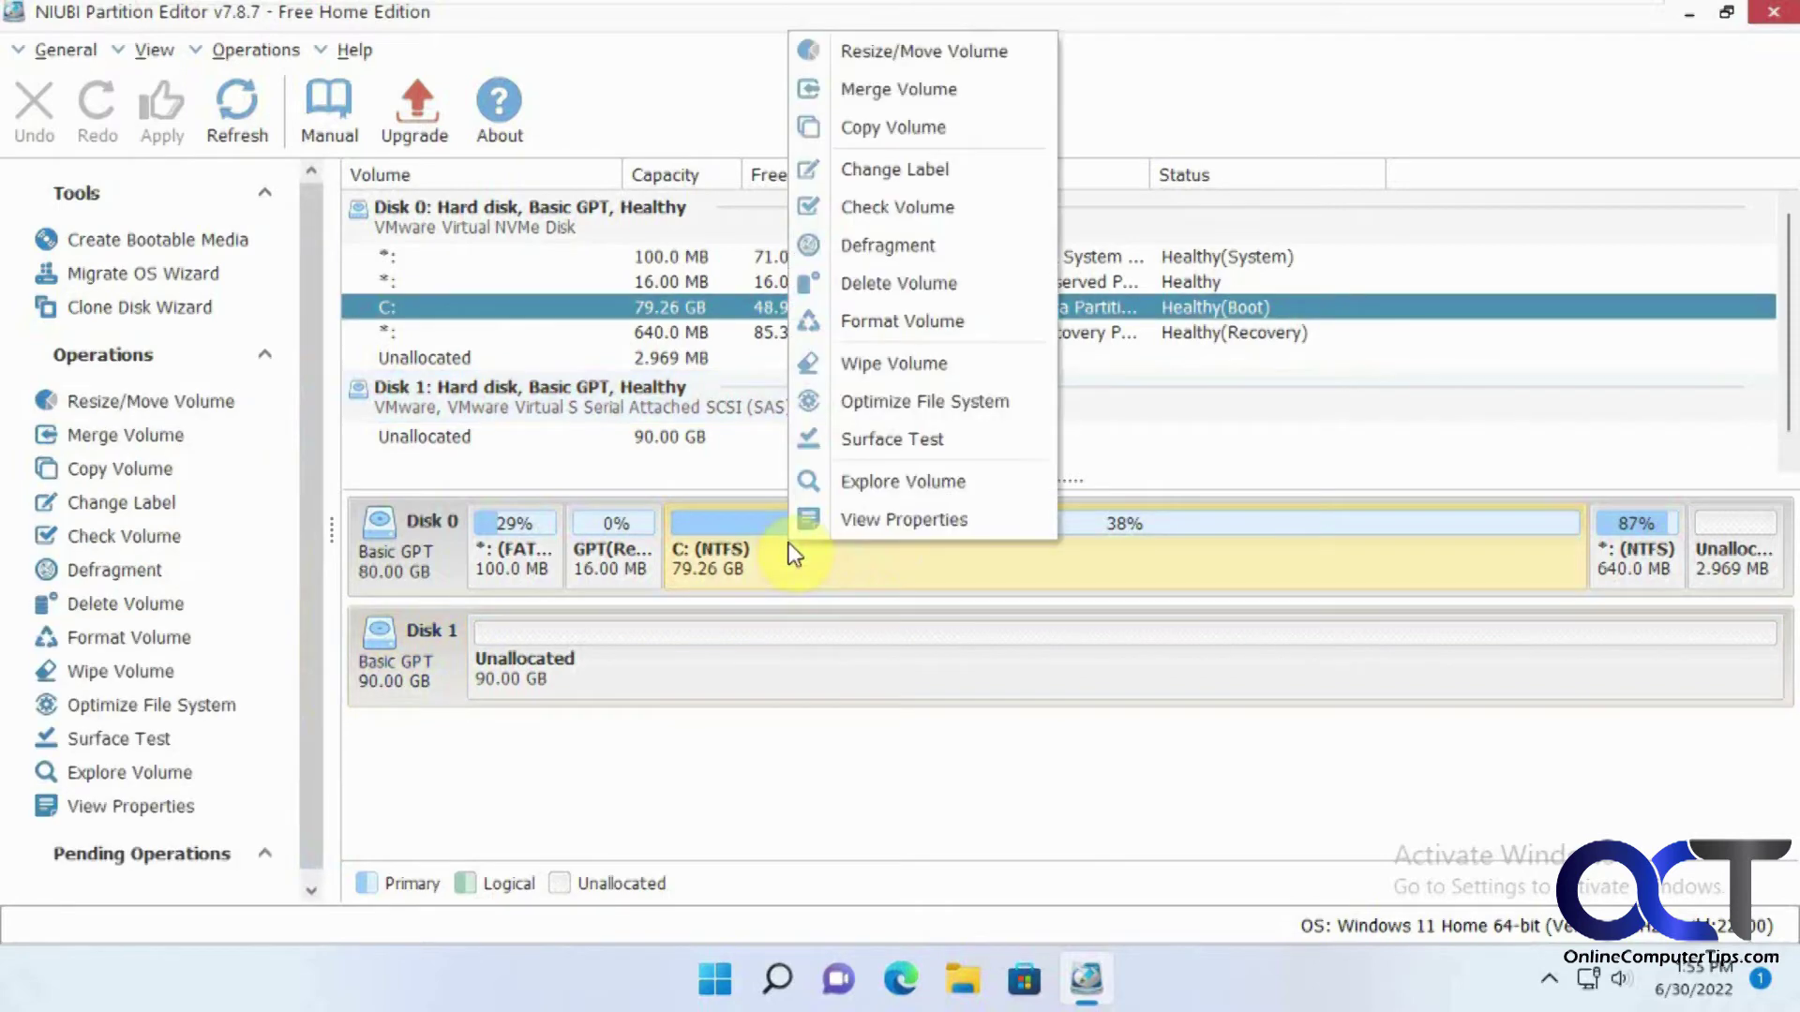
left_click(919, 128)
left_click(651, 480)
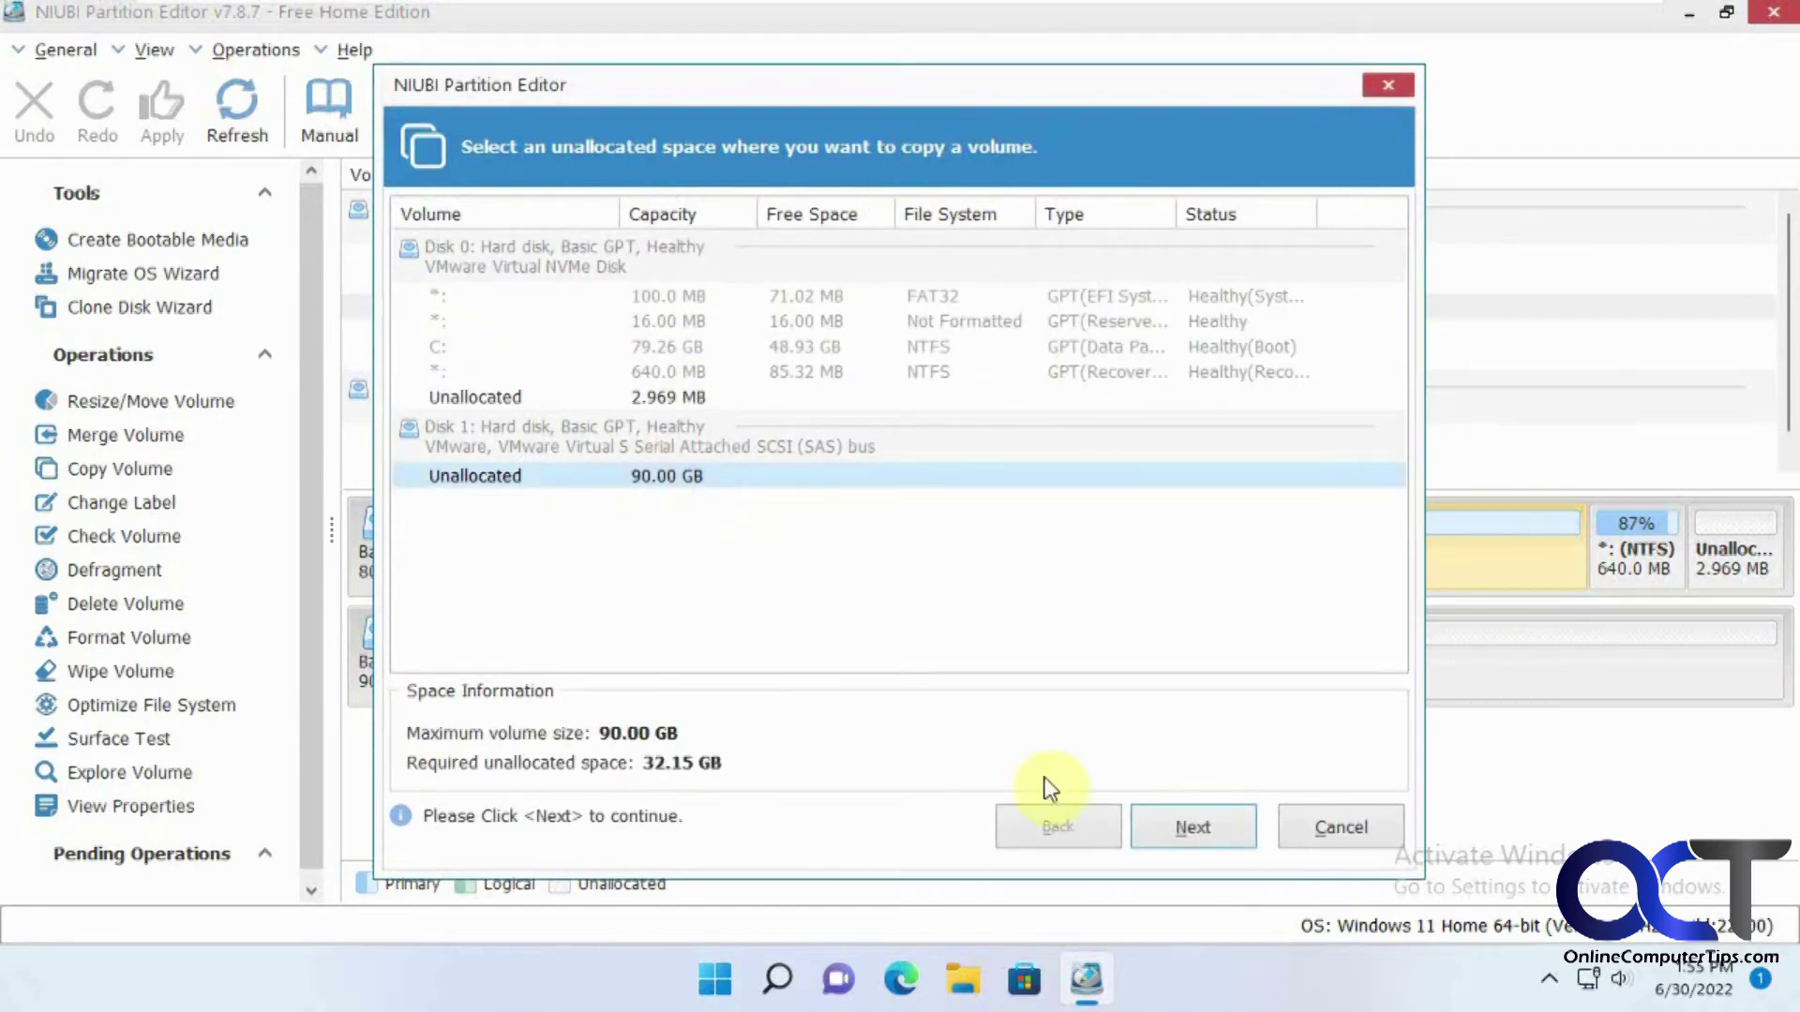
left_click(1193, 833)
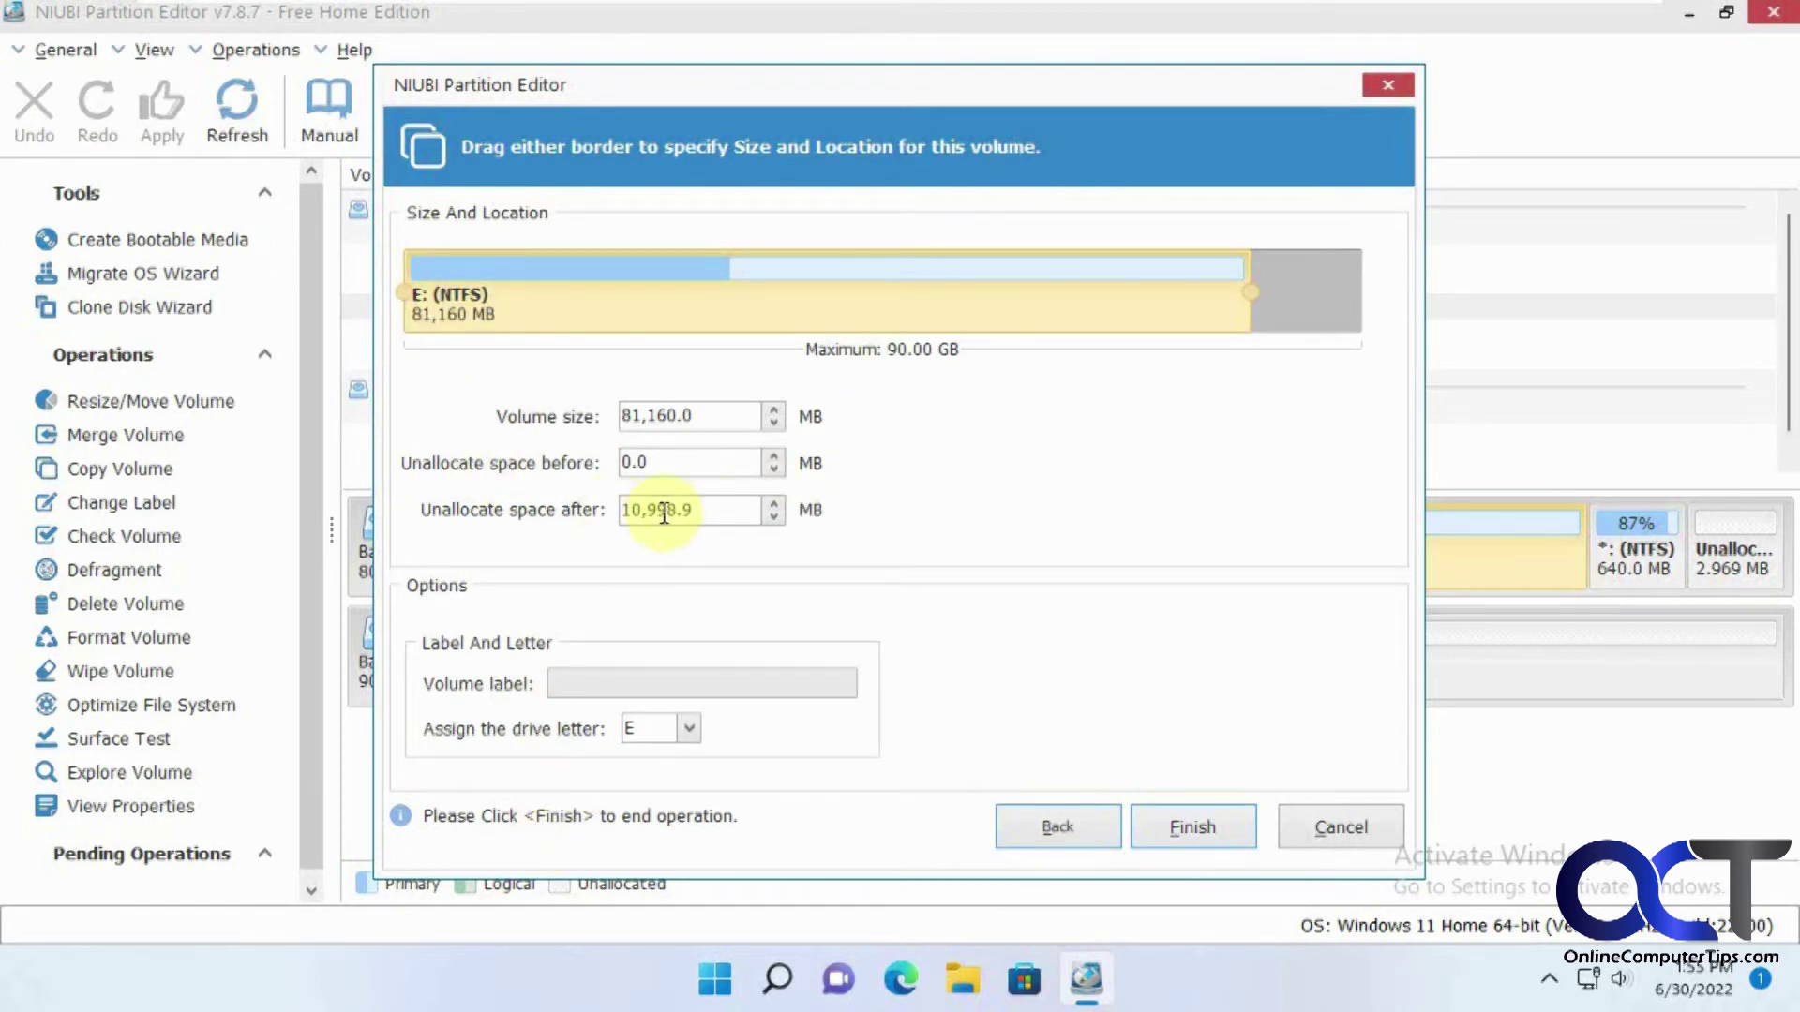
left_click_drag(1248, 301, 1394, 300)
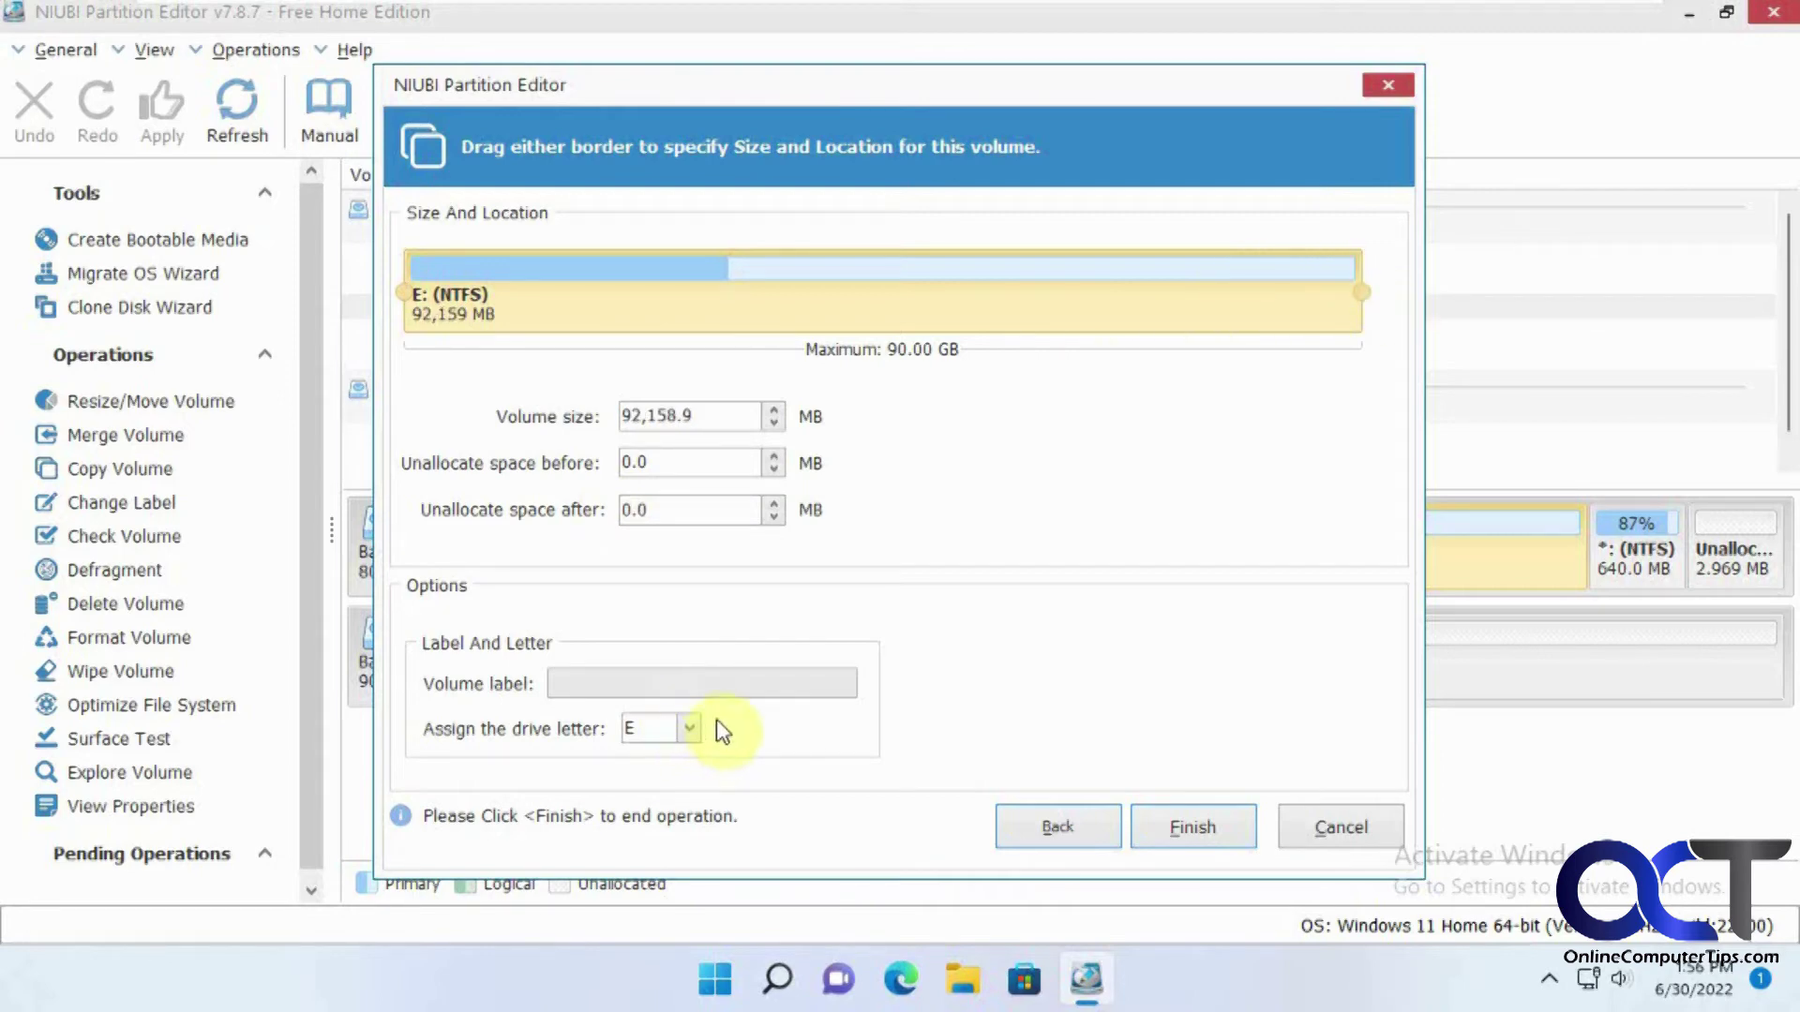
left_click(1171, 829)
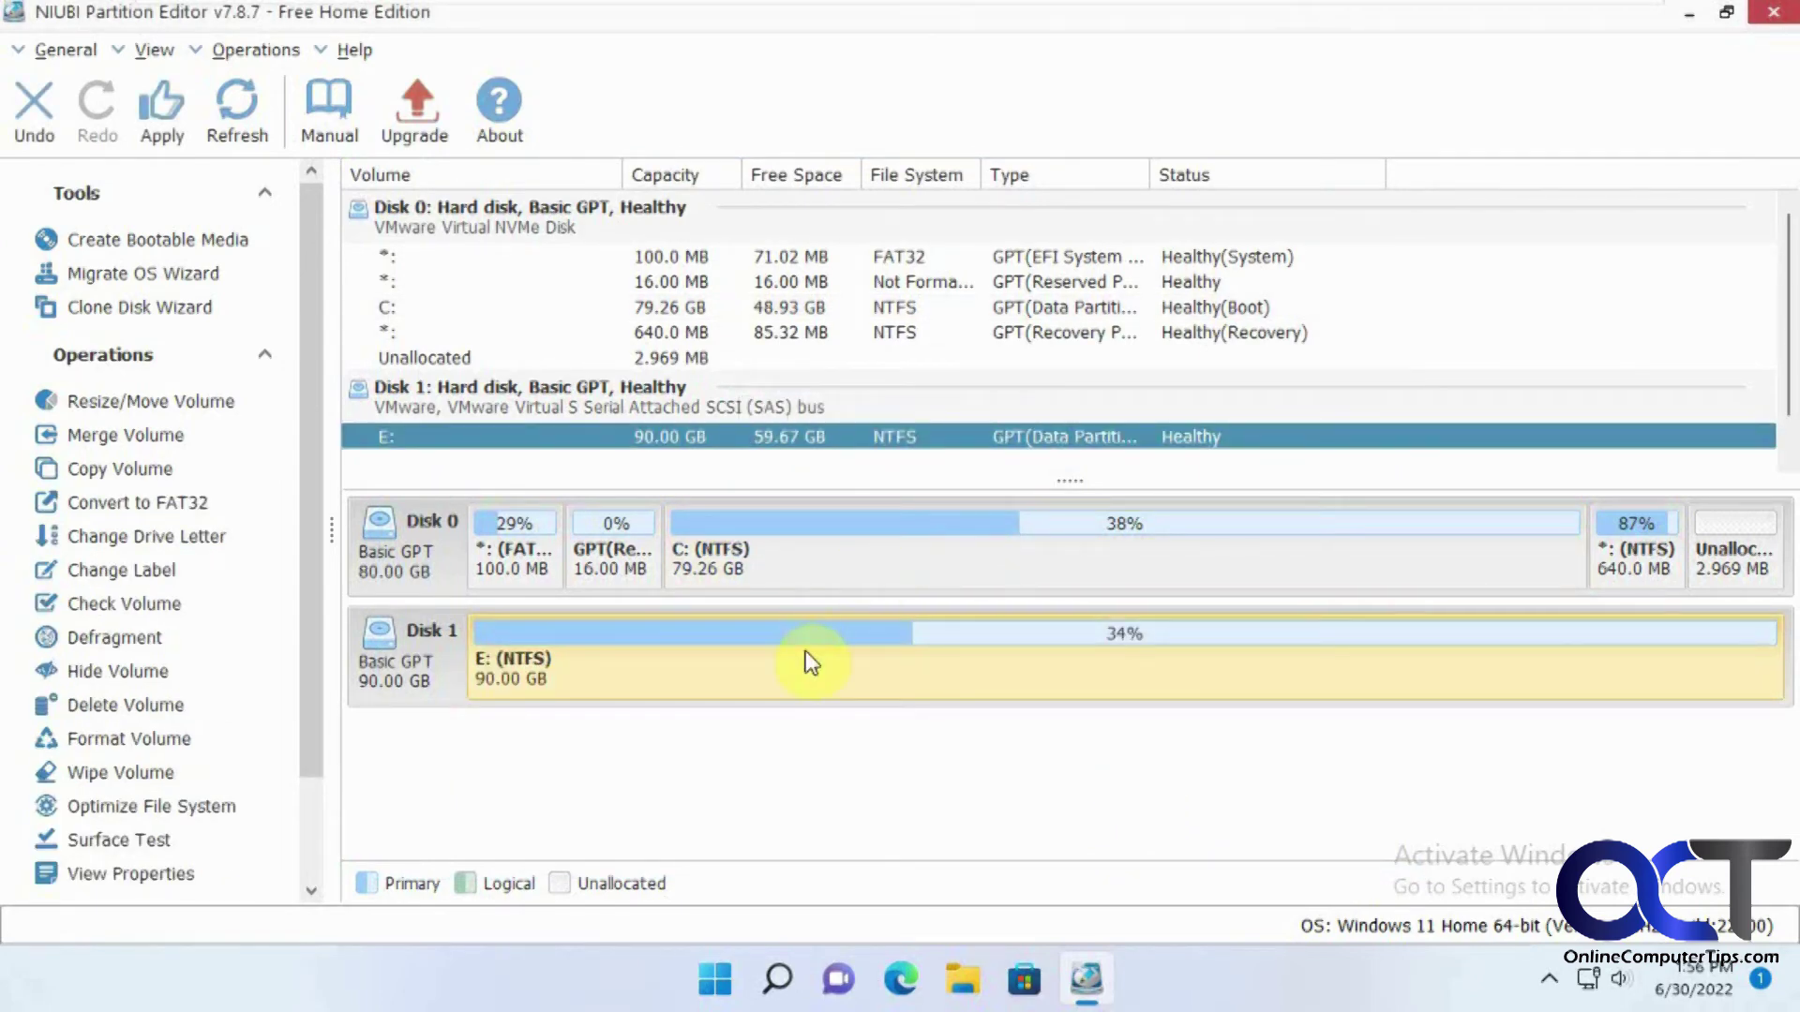
- Apply the queued C: copy operation and dismiss the completion message
left_click(159, 125)
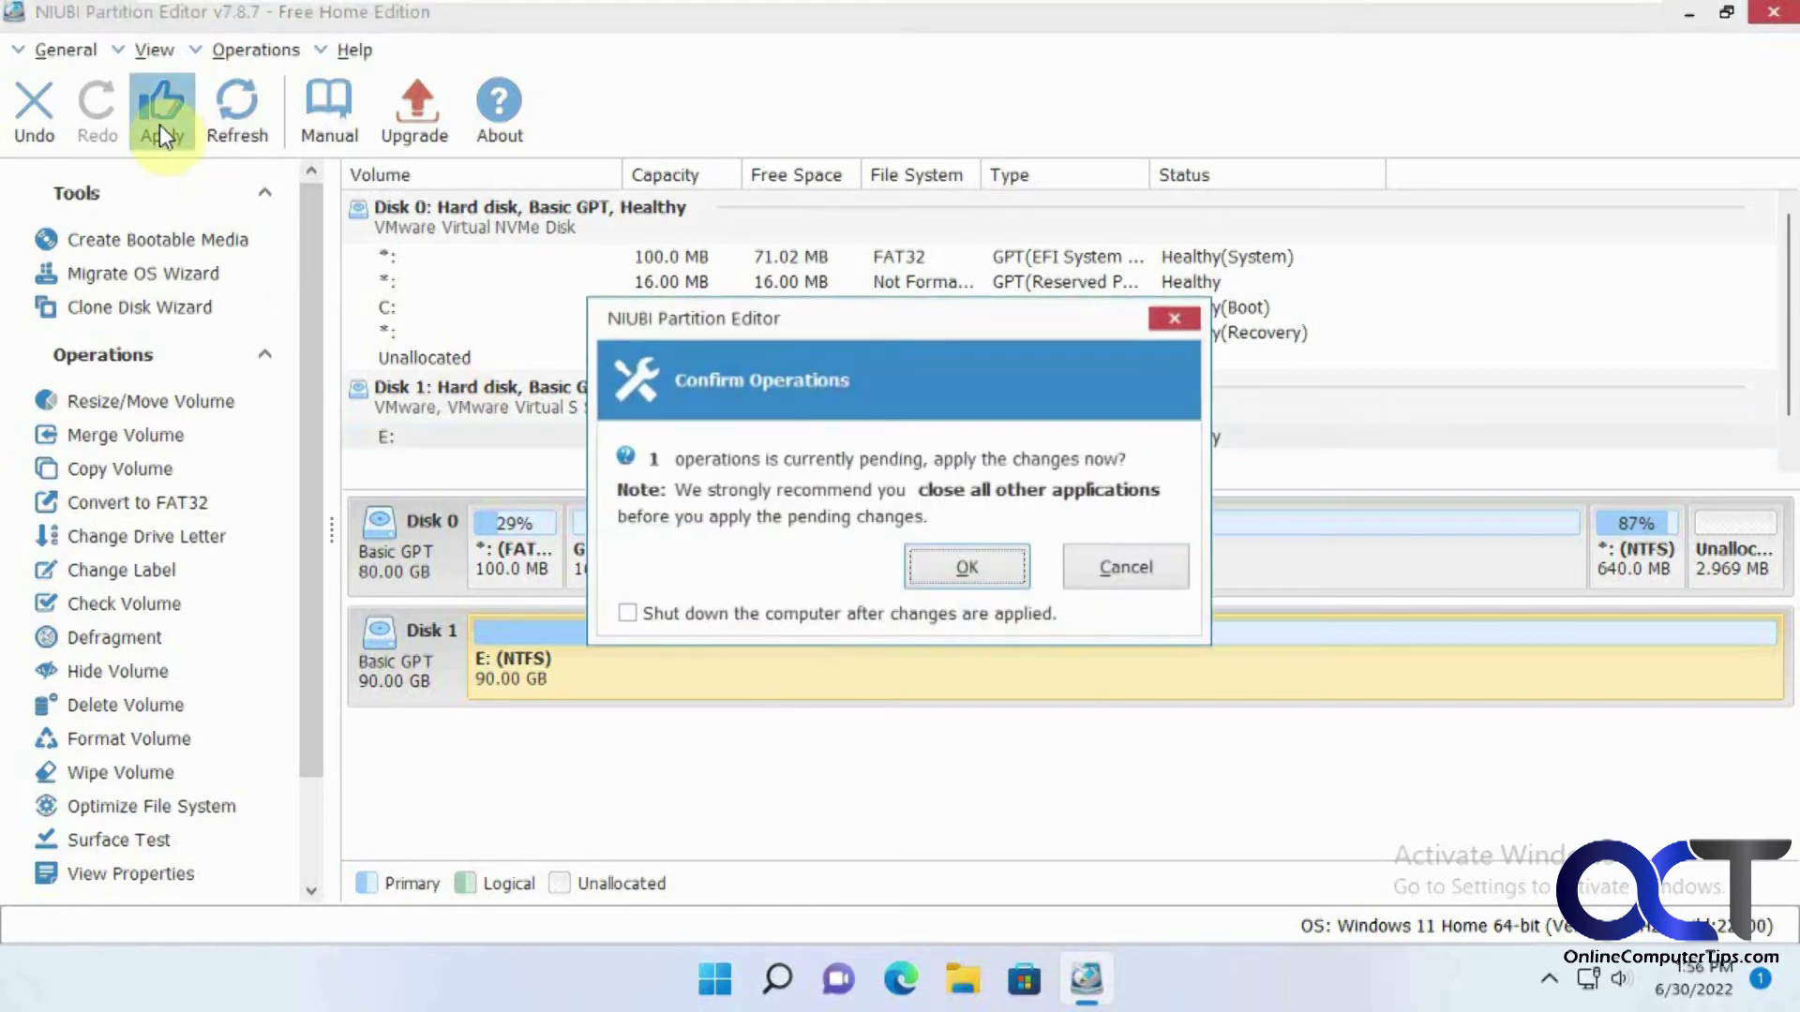
left_click(966, 567)
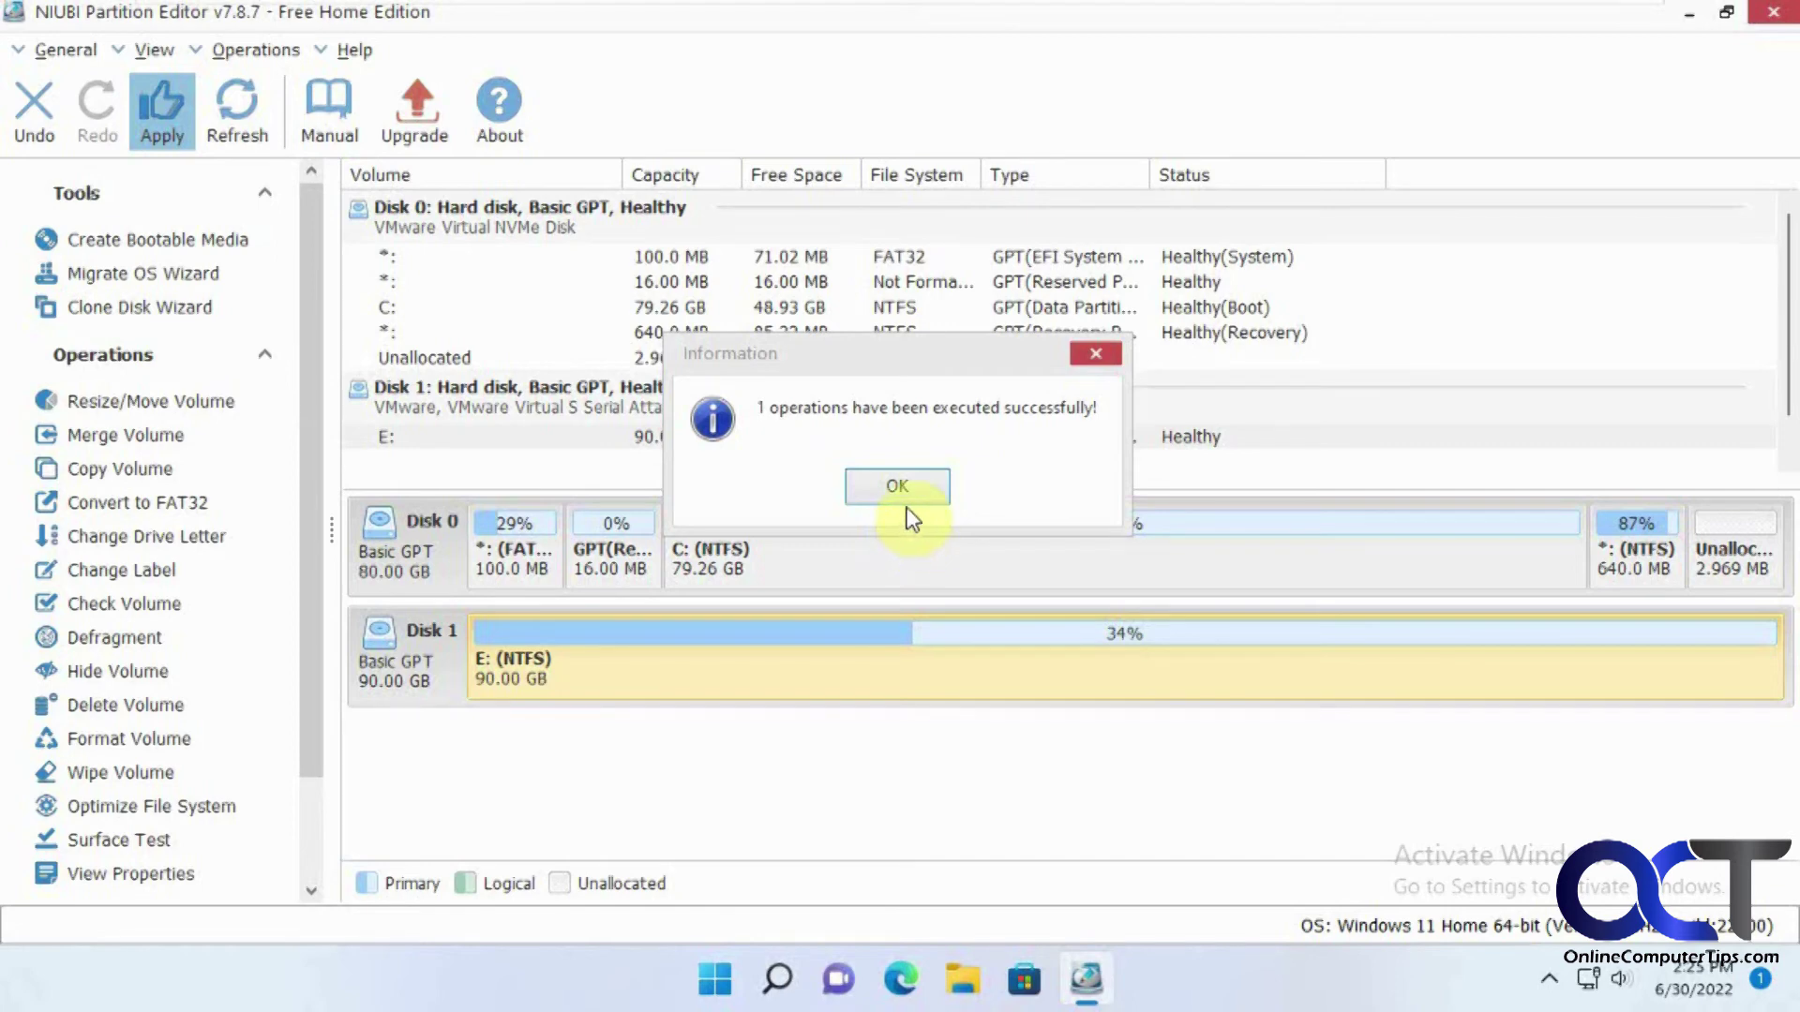
left_click(910, 487)
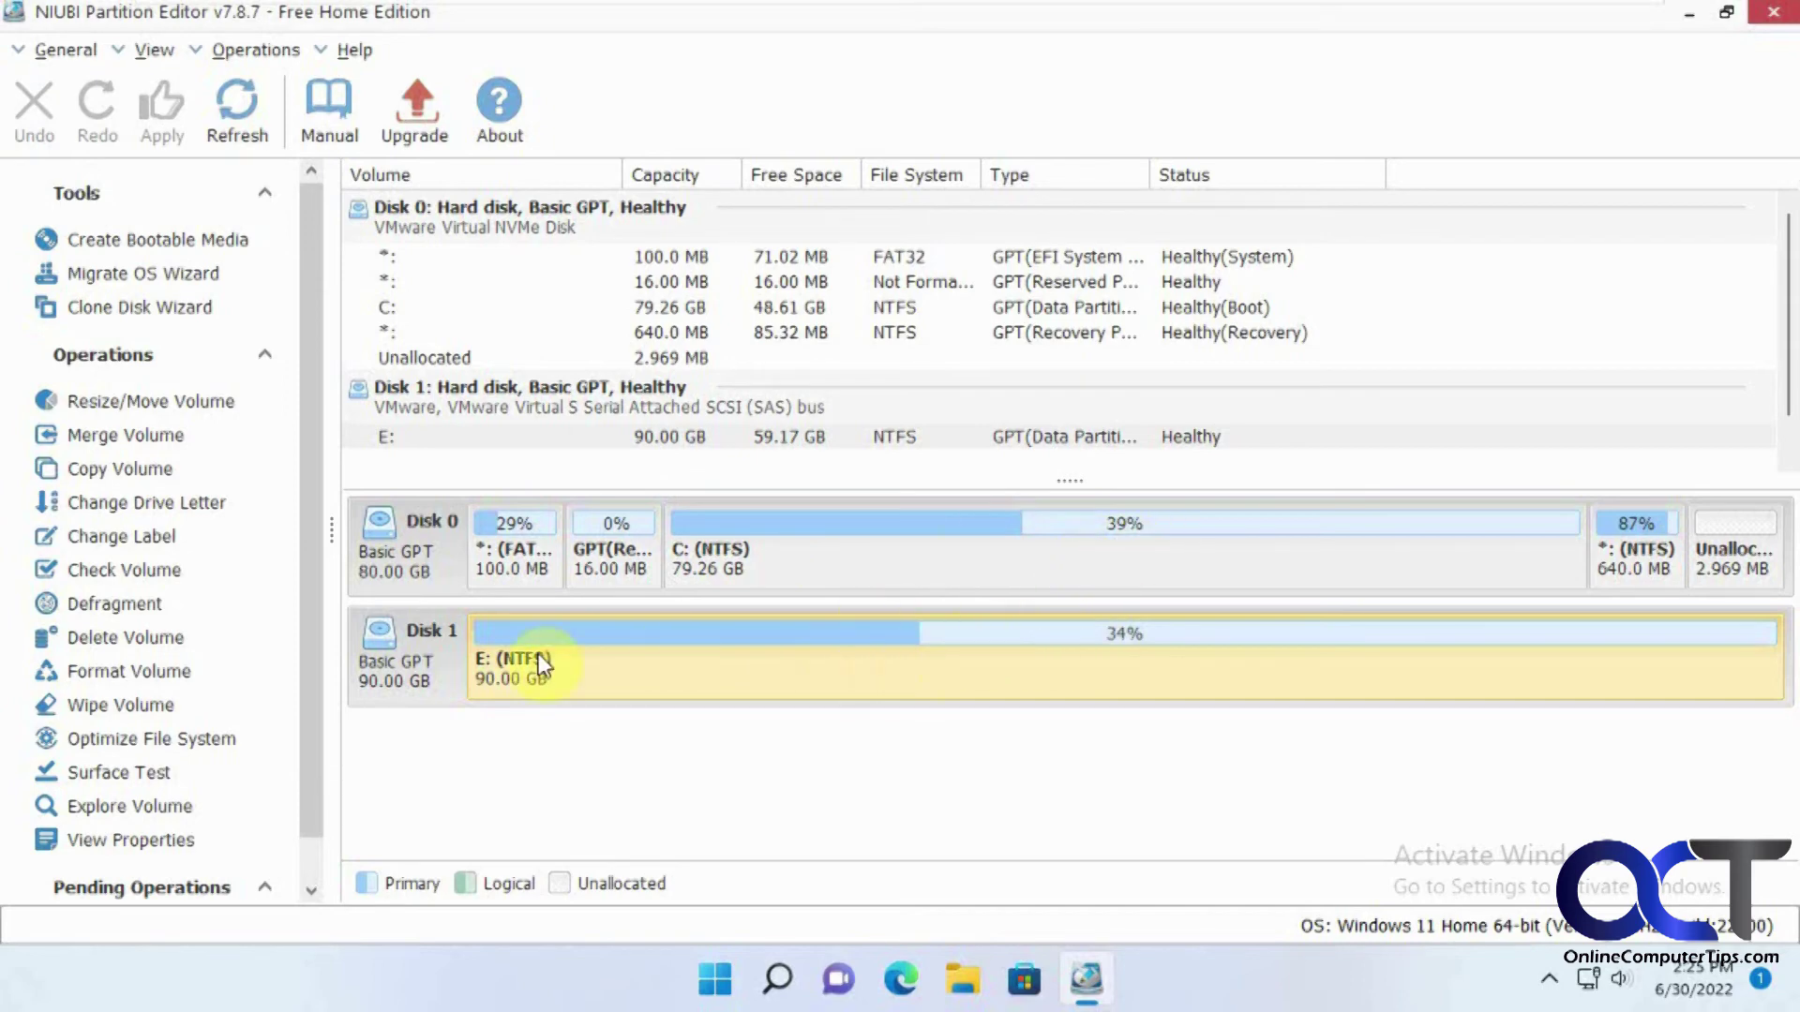
- Open This PC in File Explorer and display the Local Disk (C:) properties
left_click(966, 981)
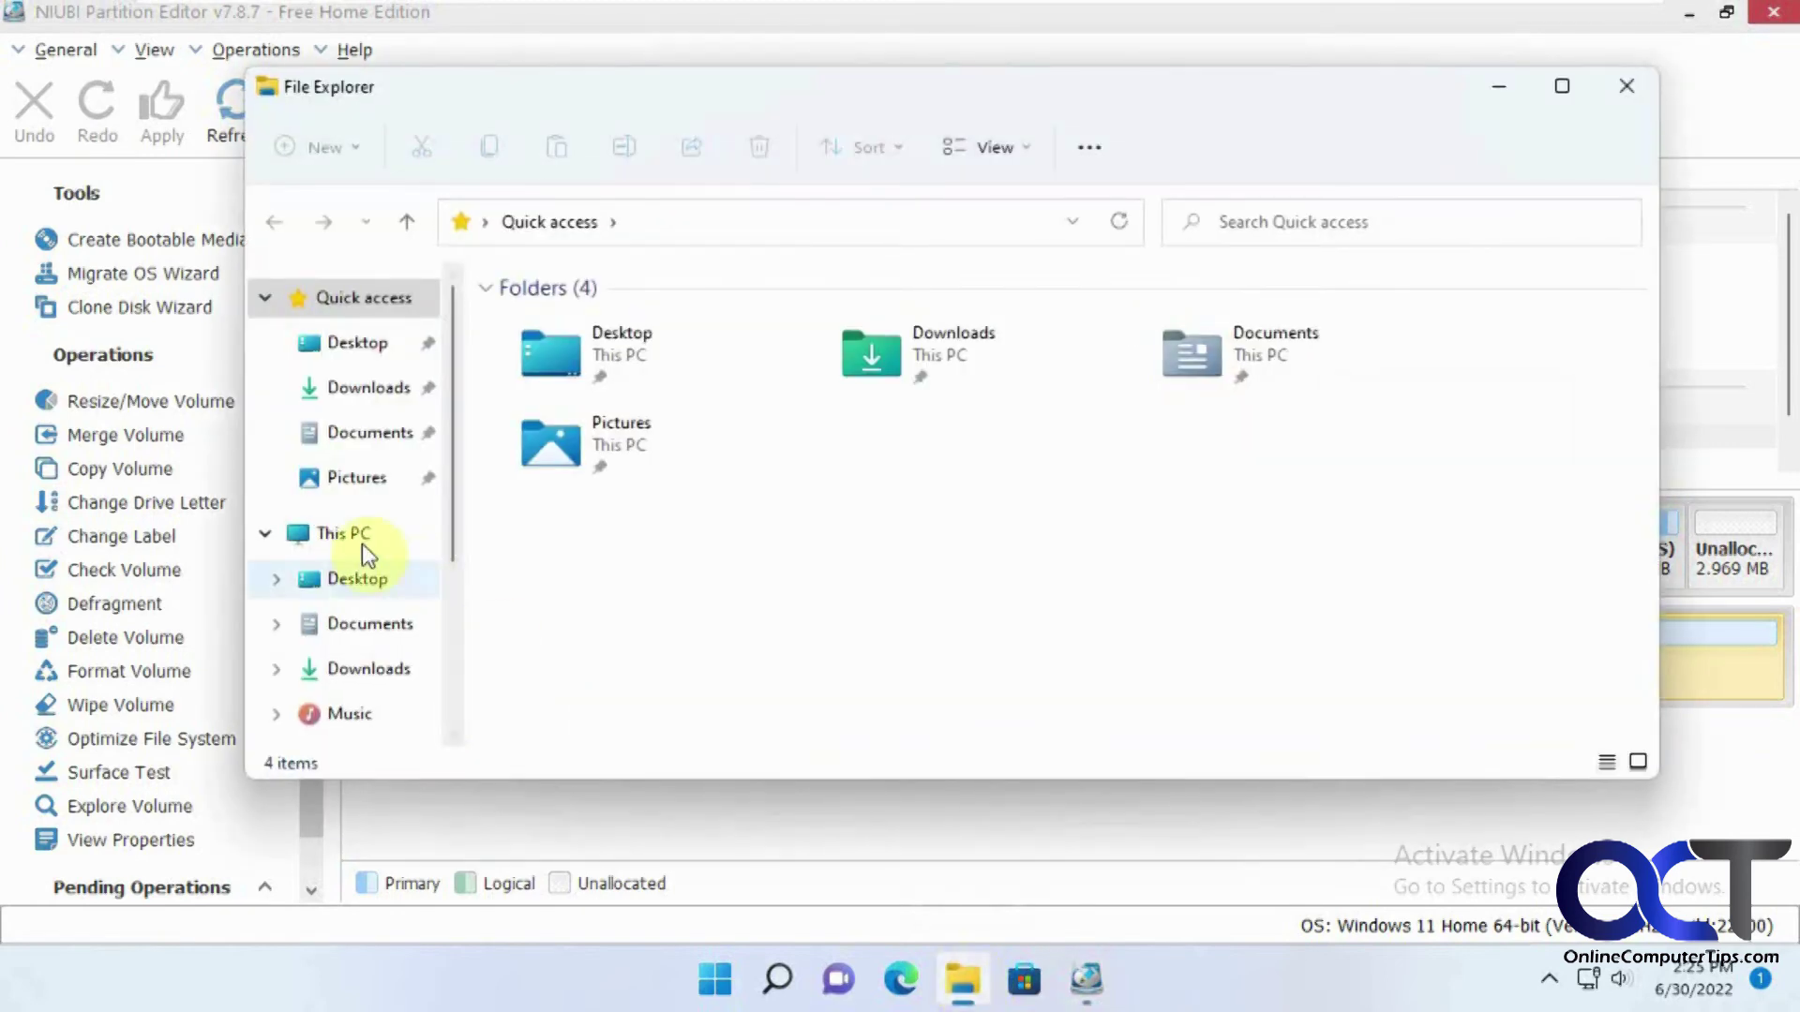
left_click(363, 547)
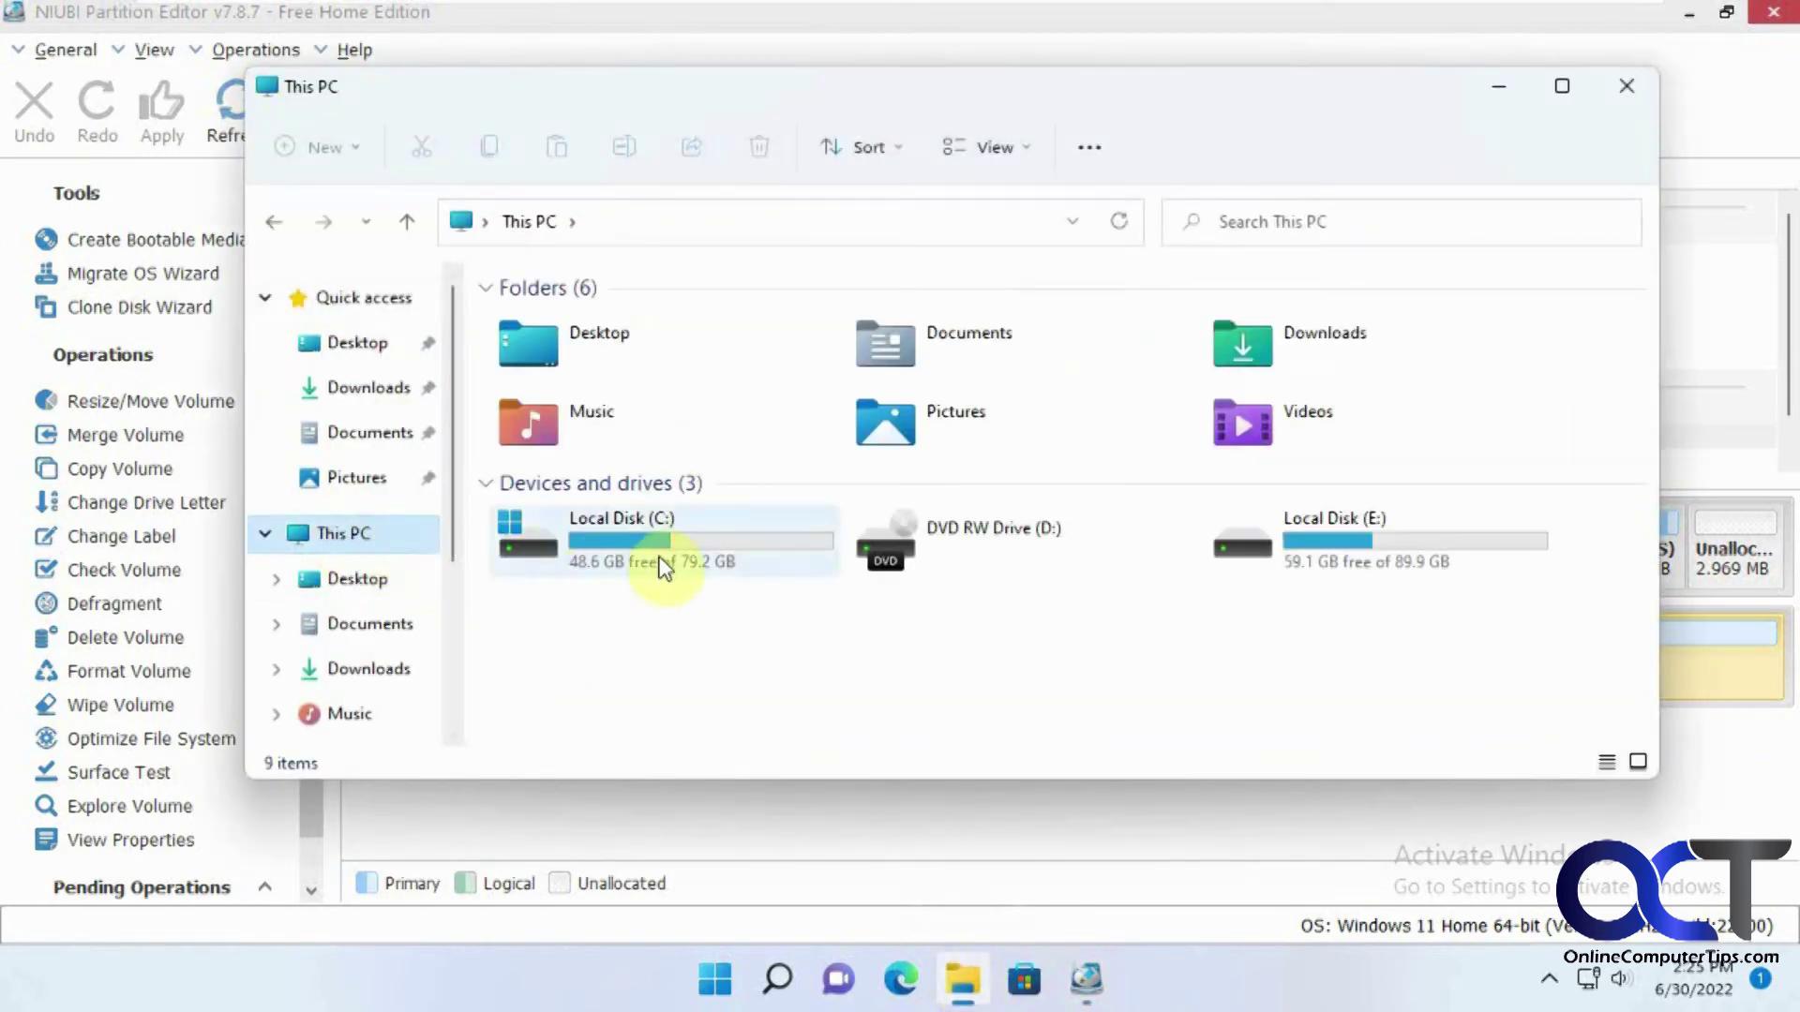
double_click(657, 553)
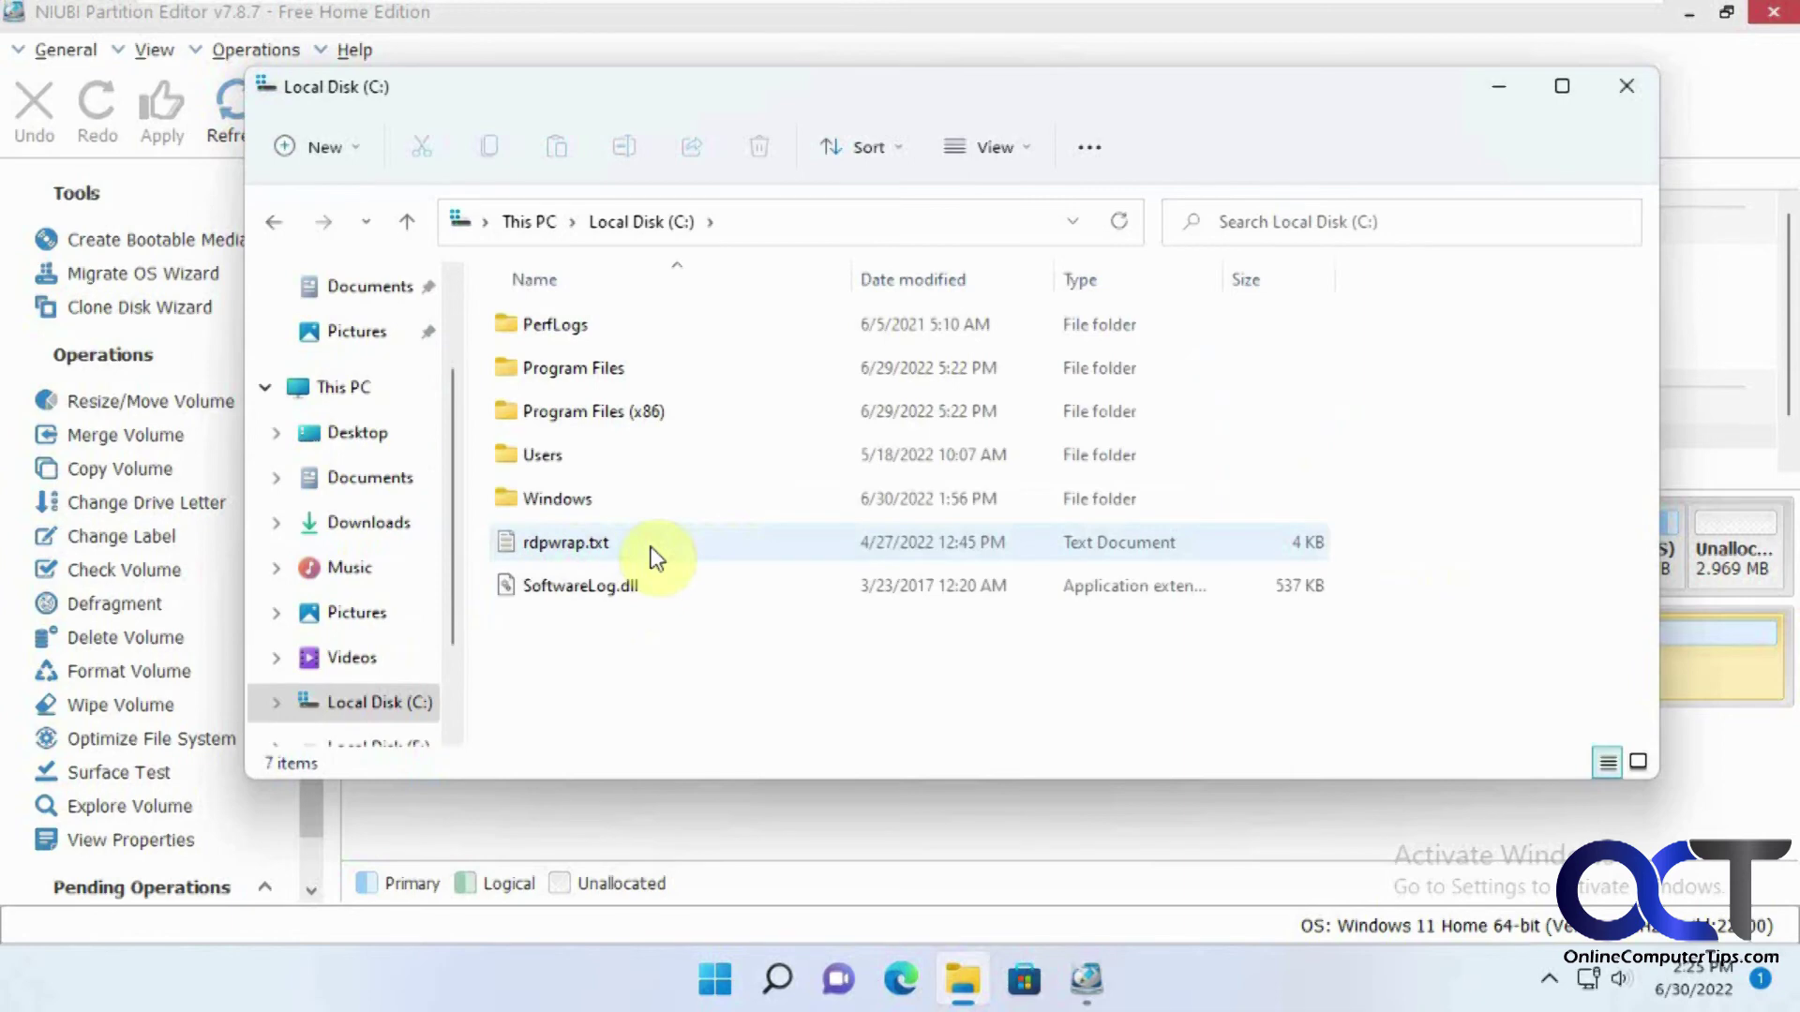
right_click(408, 712)
left_click(457, 677)
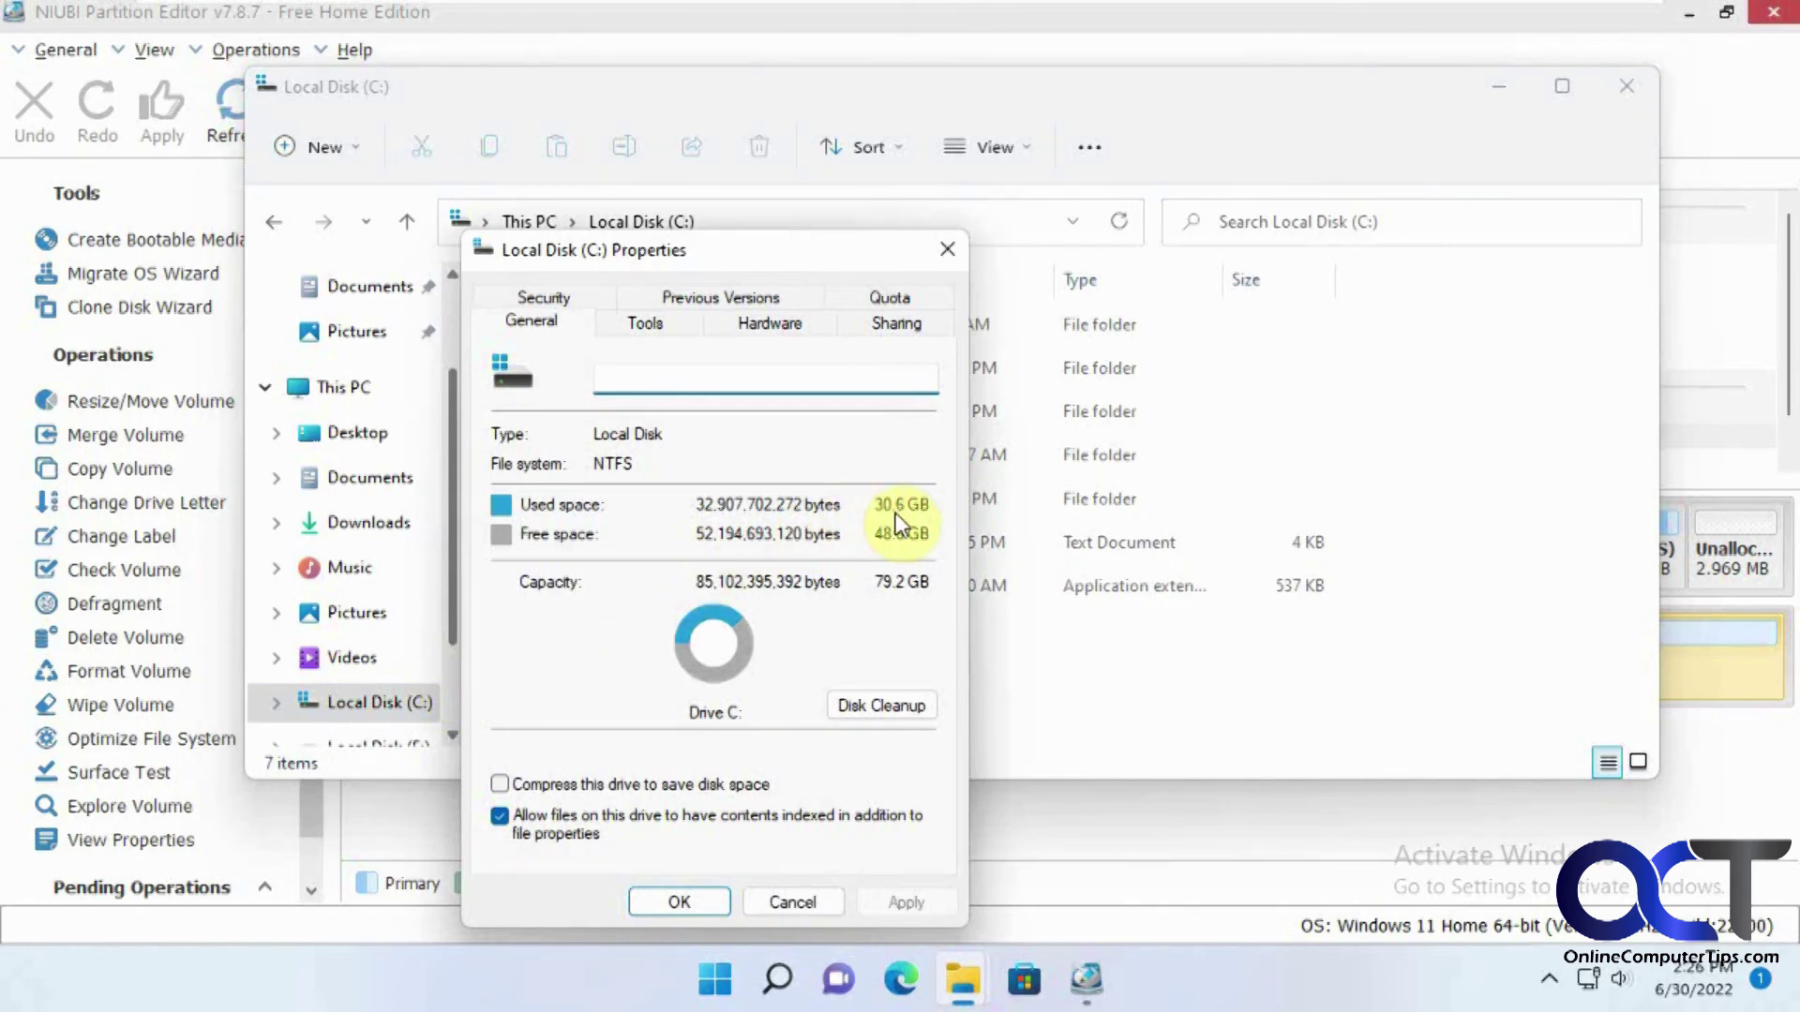
- Move the C: properties aside and open the Local Disk (E:) properties
left_click_drag(726, 262, 406, 235)
left_click(715, 113)
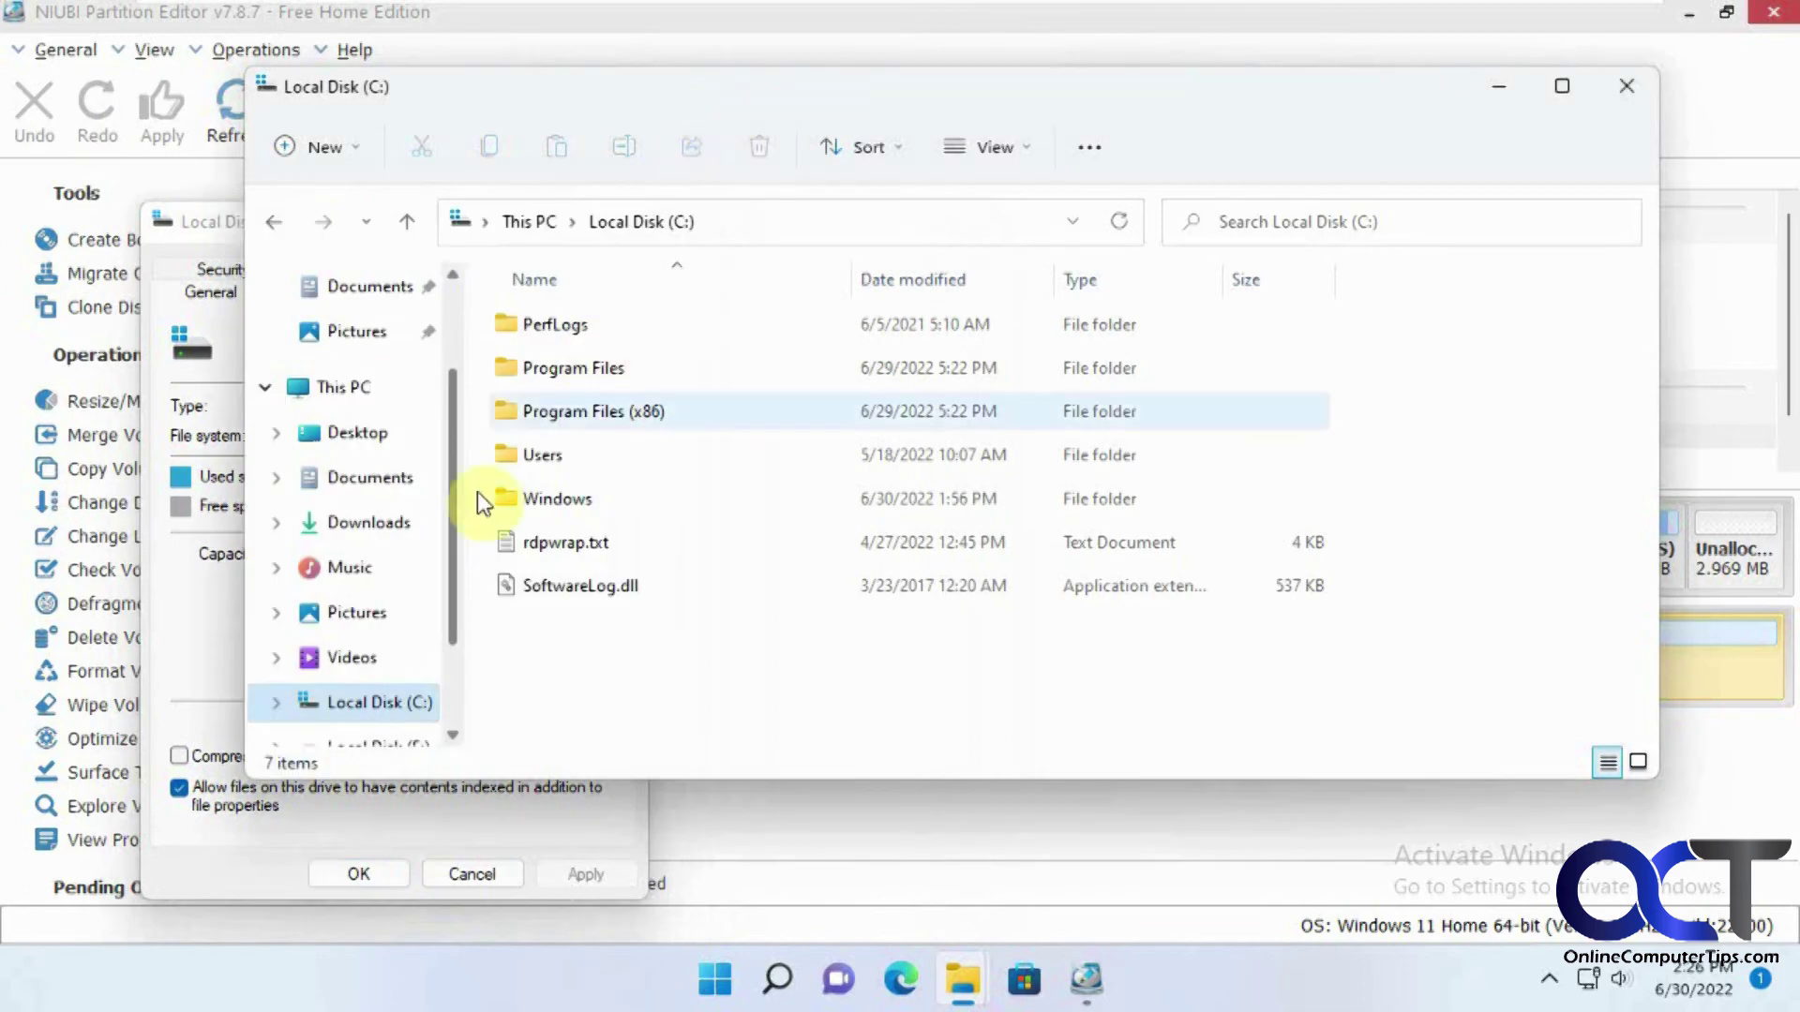
left_click(401, 743)
right_click(408, 717)
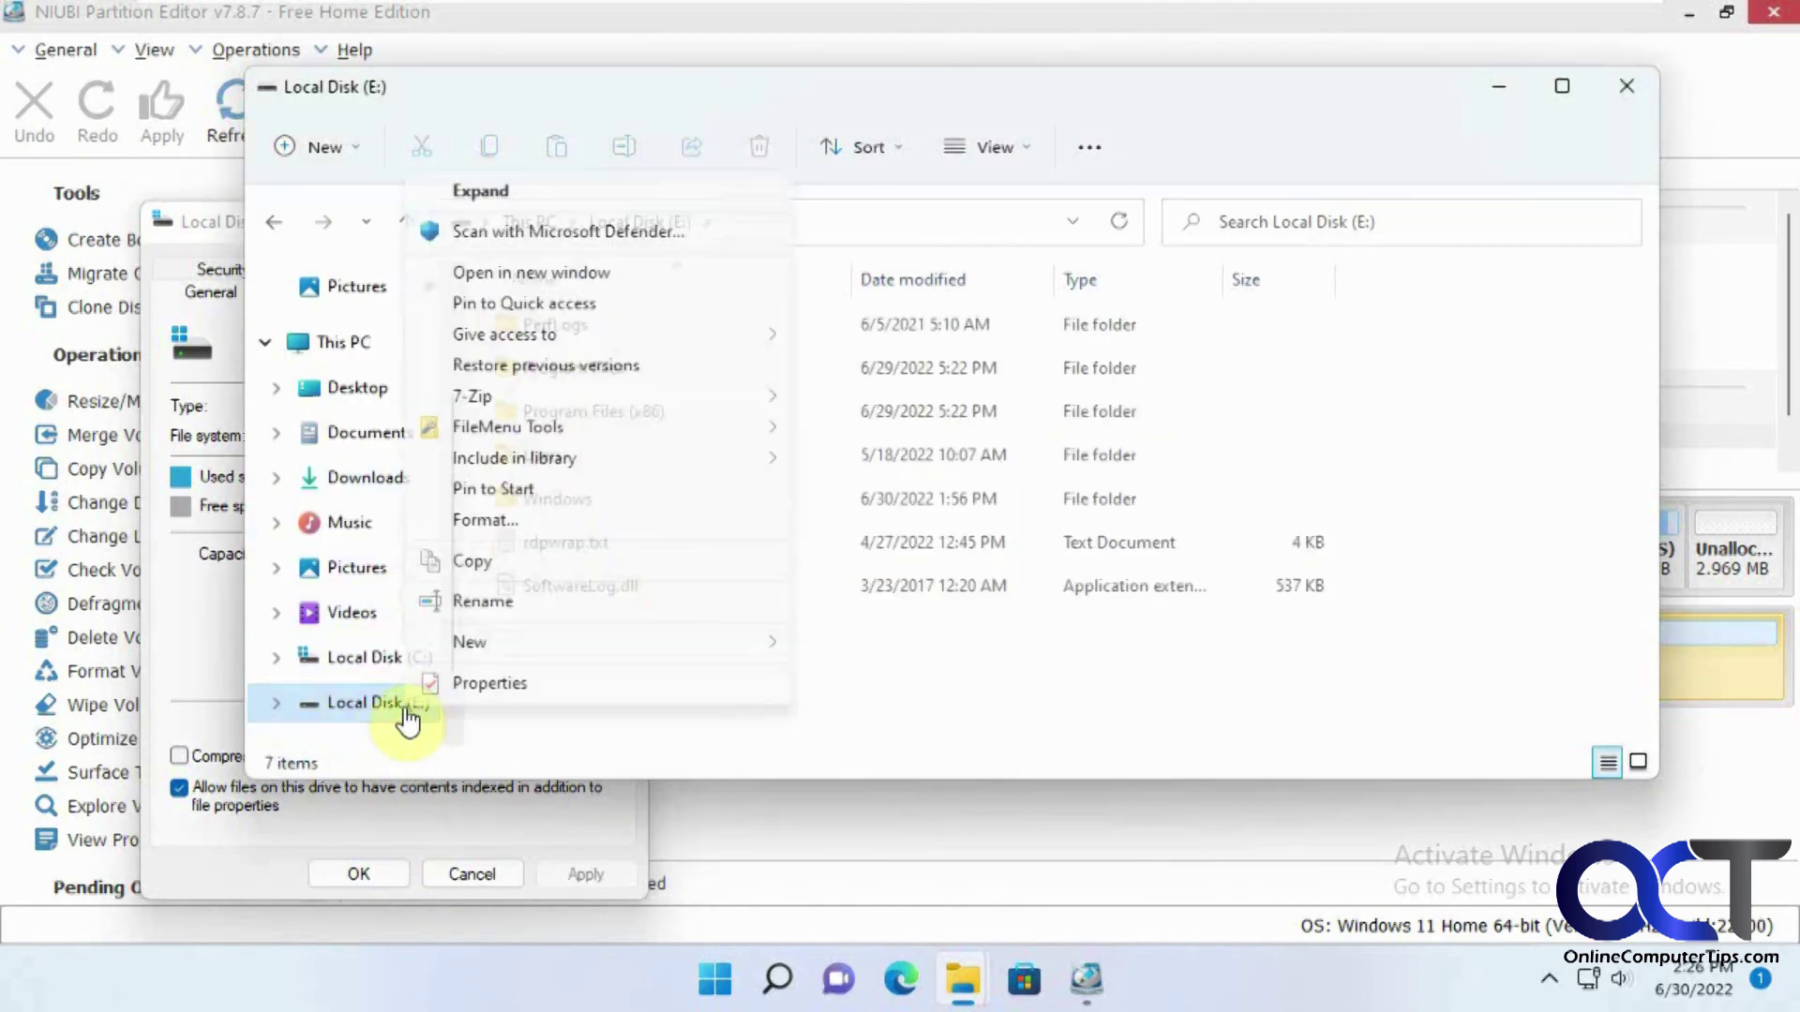
left_click(461, 689)
- Compare E: (NTFS, 89.9 GB) beside C: properties, then close both windows
left_click(1510, 97)
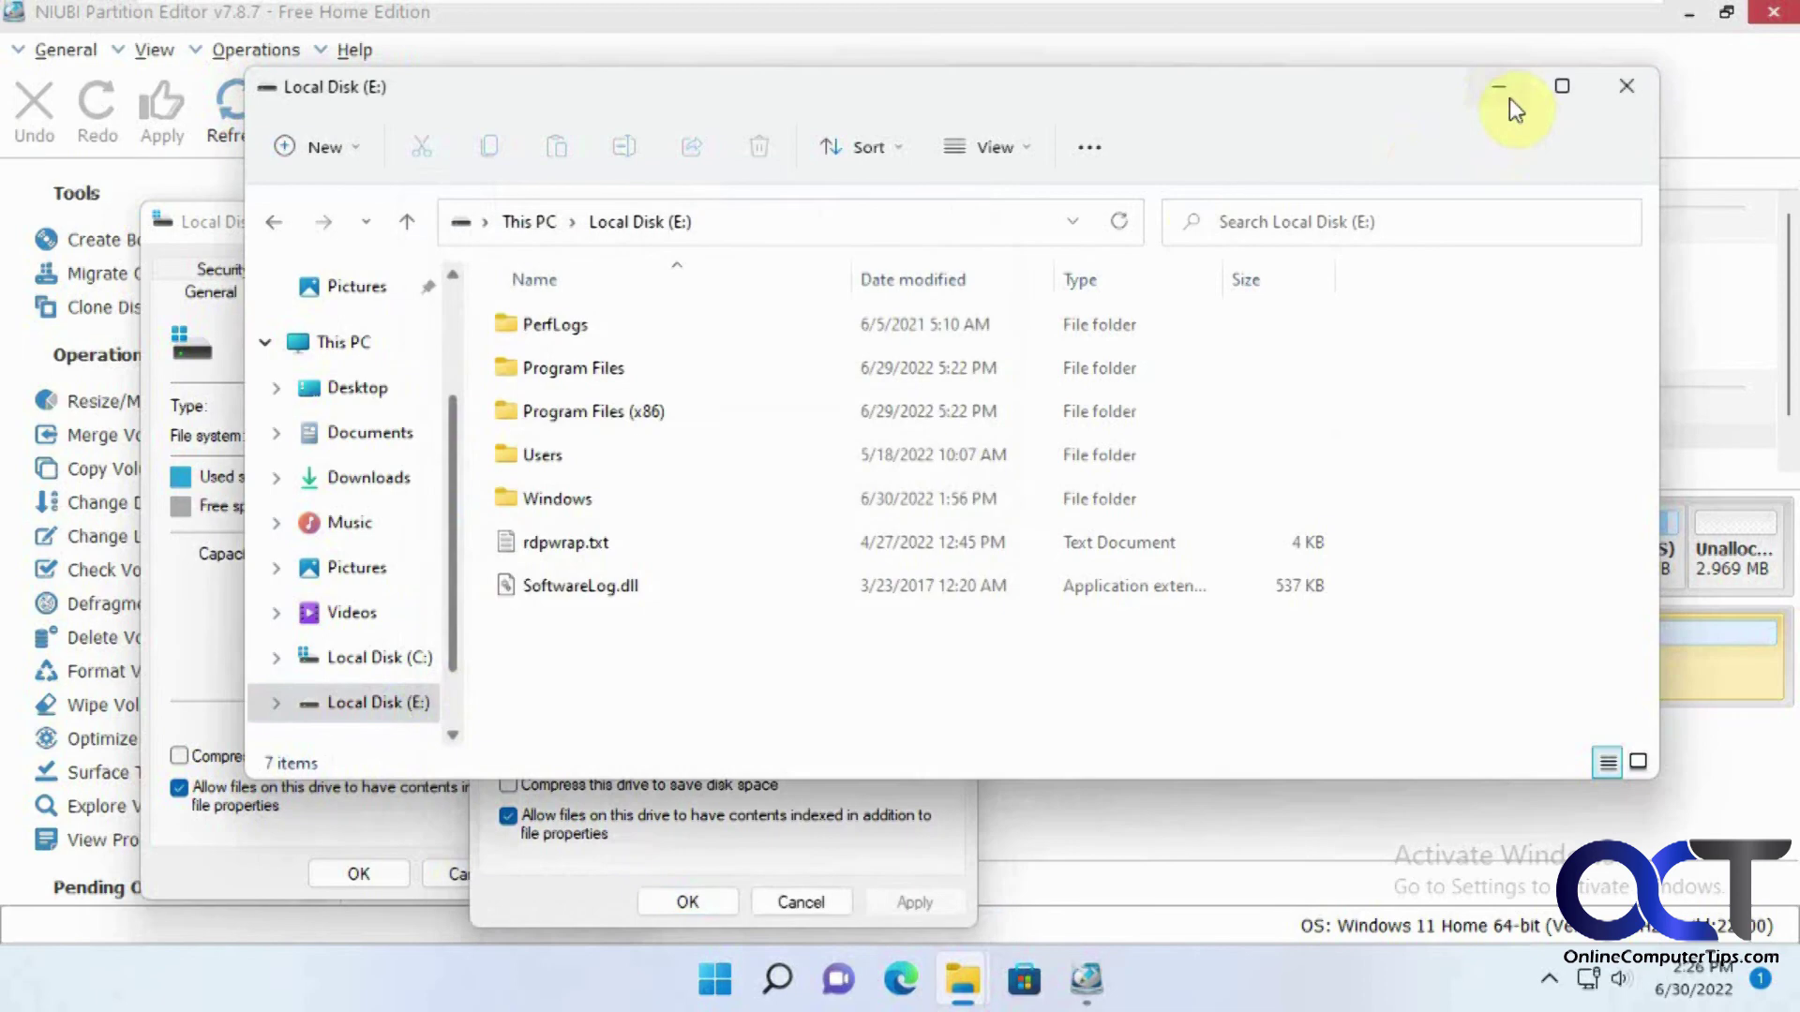
left_click(1498, 87)
left_click_drag(739, 246, 973, 229)
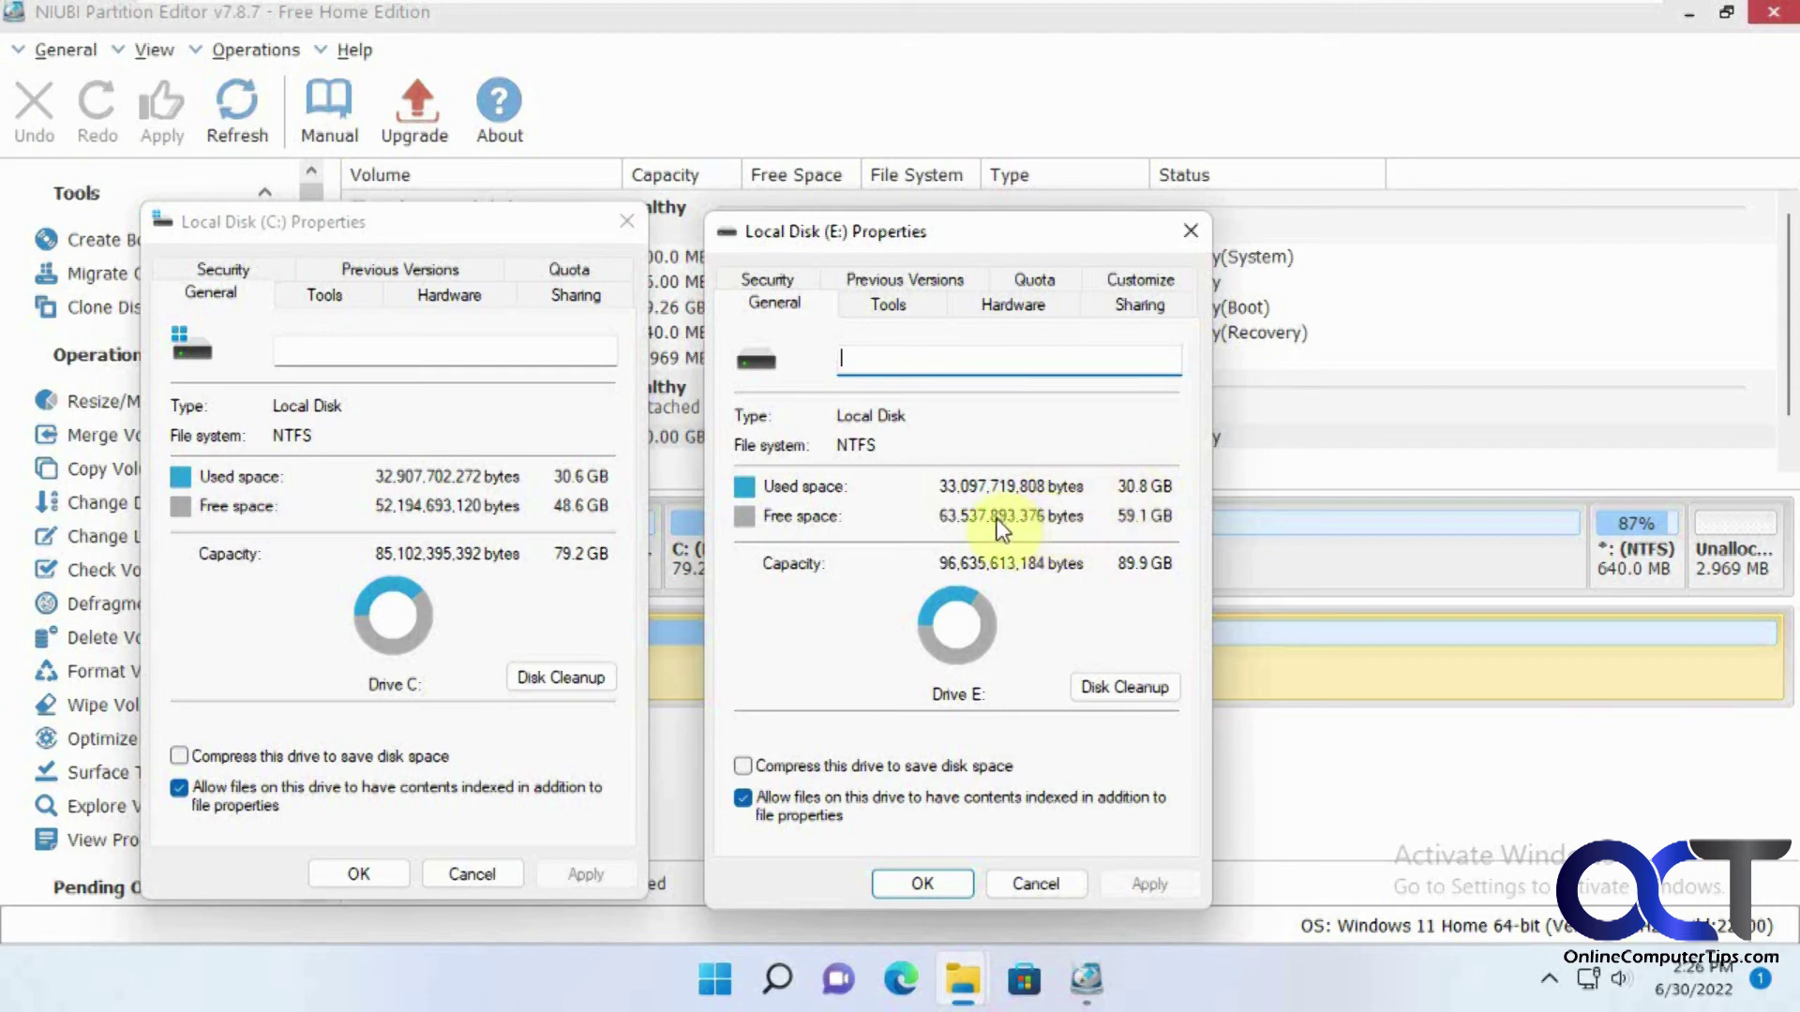
left_click(1188, 231)
left_click(627, 222)
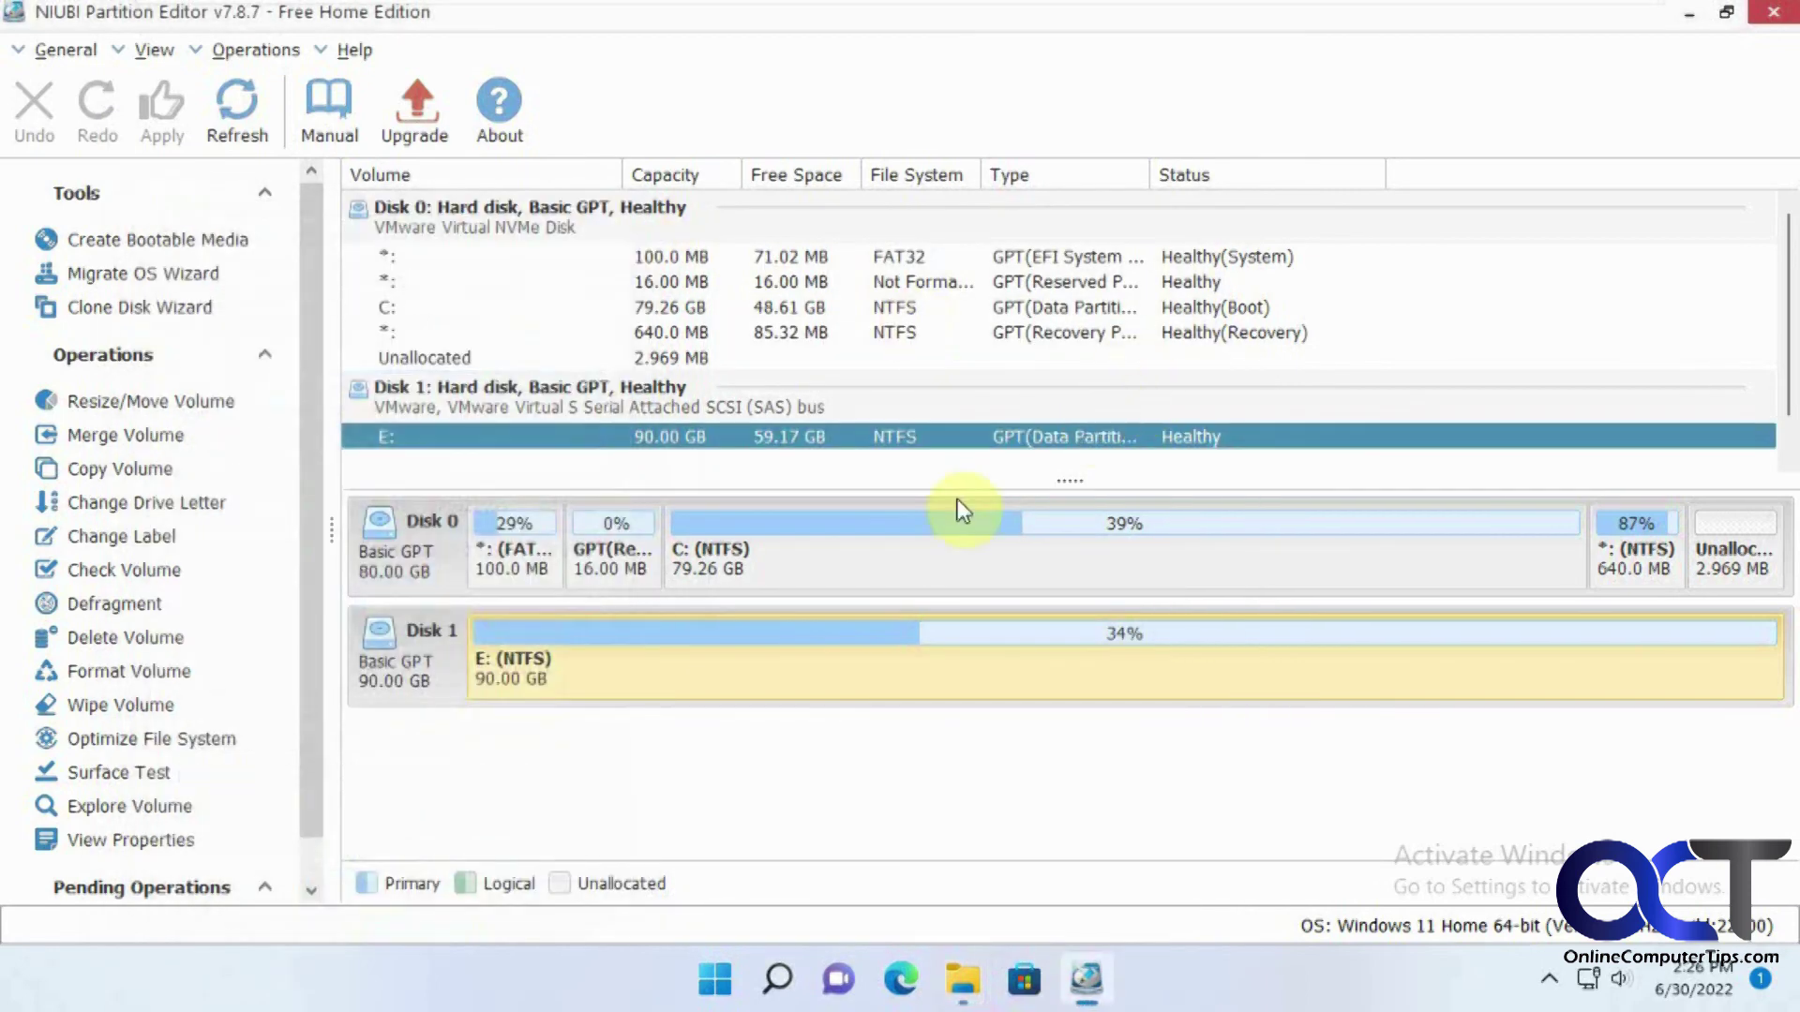